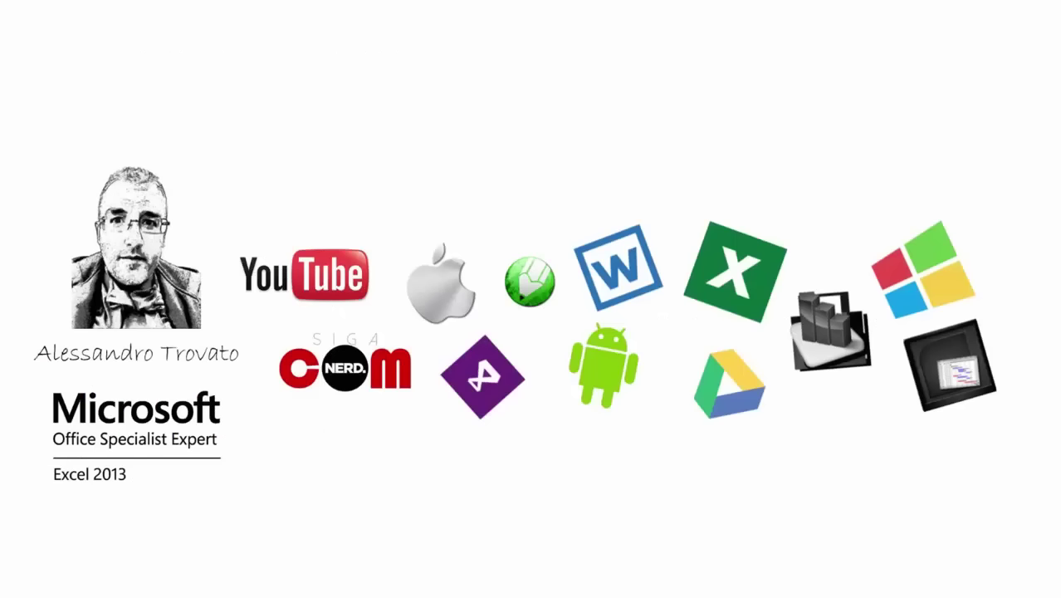
Create a blank document and fill it with =rand(20,5) placeholder paragraphs
left_click(367, 217)
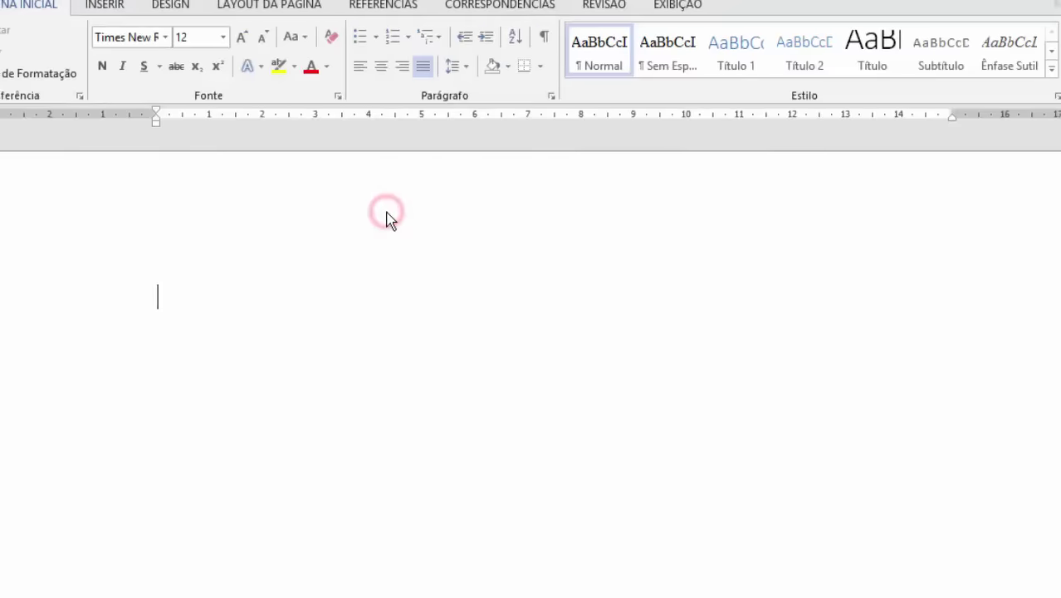
type("=rand(")
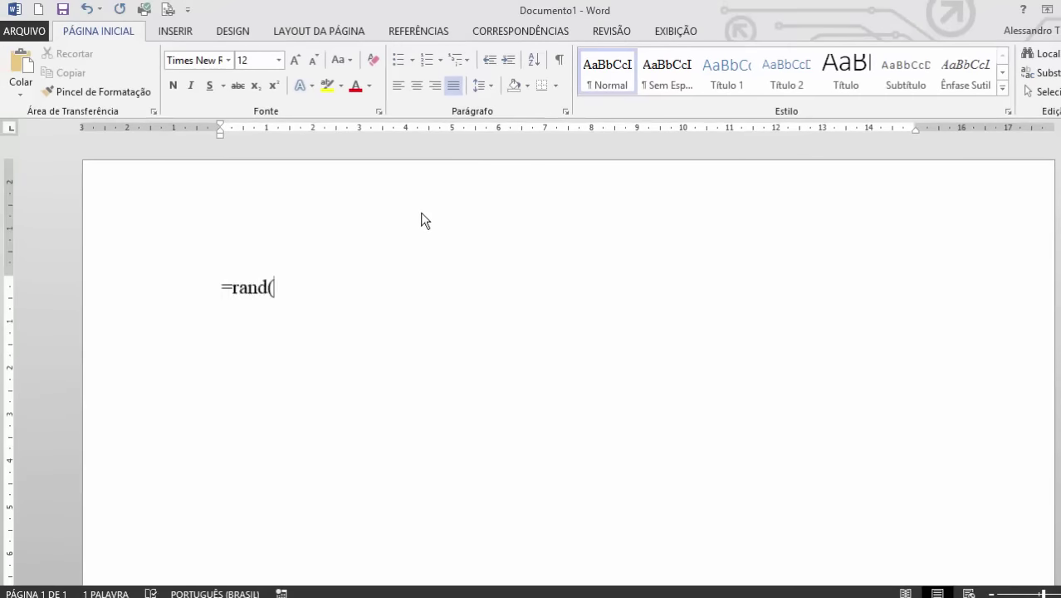
type("20,")
type("5")
type(")")
key("Return")
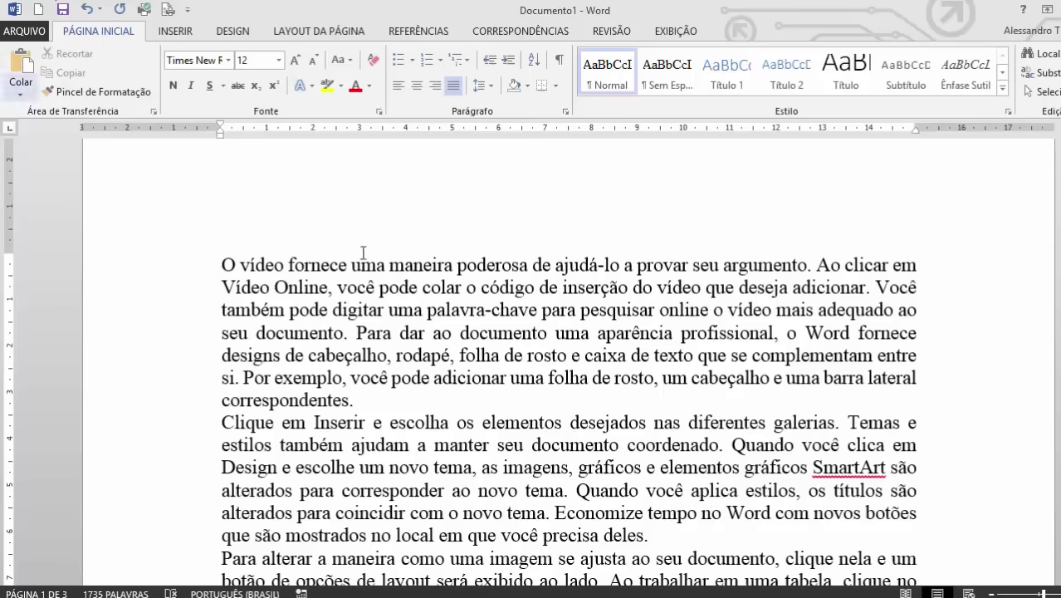
Review the three pages of sample text, then open document search from Localizar
scroll(486, 386, "down", 5)
scroll(485, 387, "down", 5)
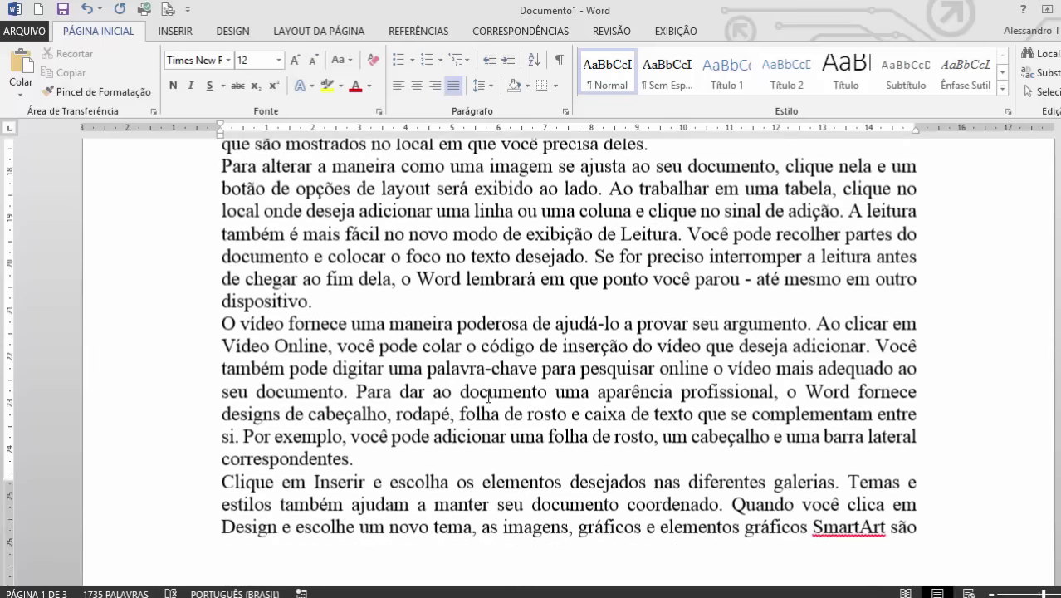
scroll(486, 391, "down", 5)
scroll(488, 397, "down", 5)
scroll(490, 400, "down", 5)
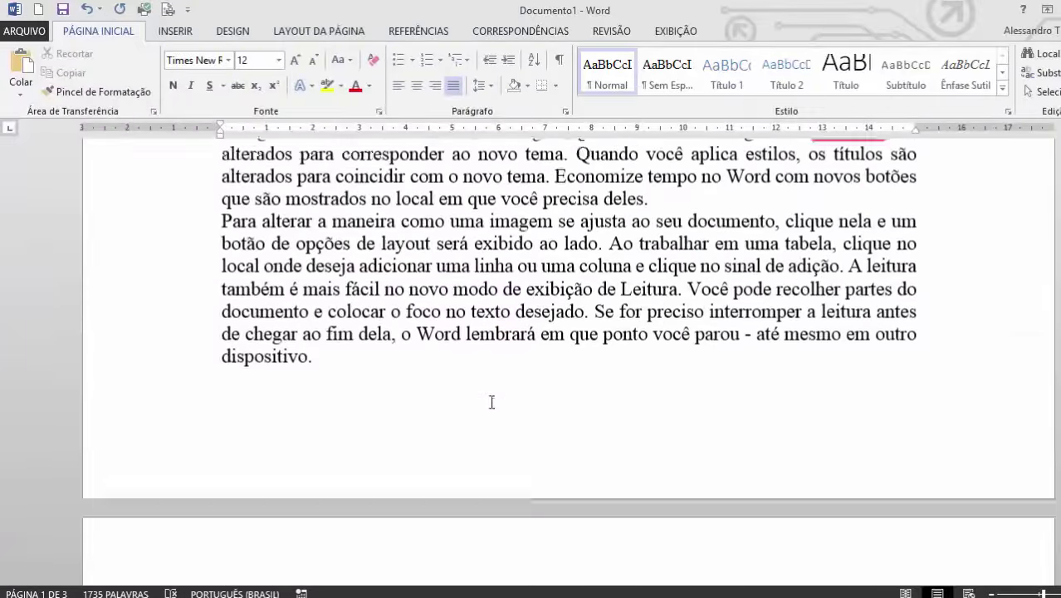
scroll(507, 394, "down", 5)
scroll(523, 387, "down", 5)
scroll(527, 379, "up", 3)
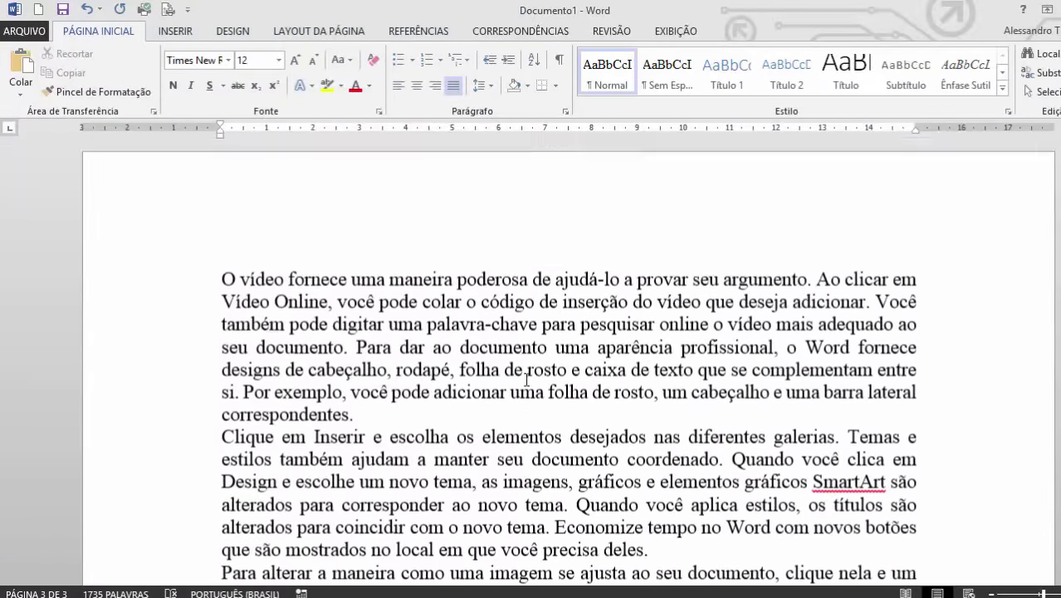
scroll(527, 383, "up", 3)
scroll(527, 388, "up", 3)
scroll(528, 392, "up", 3)
scroll(528, 392, "up", 10)
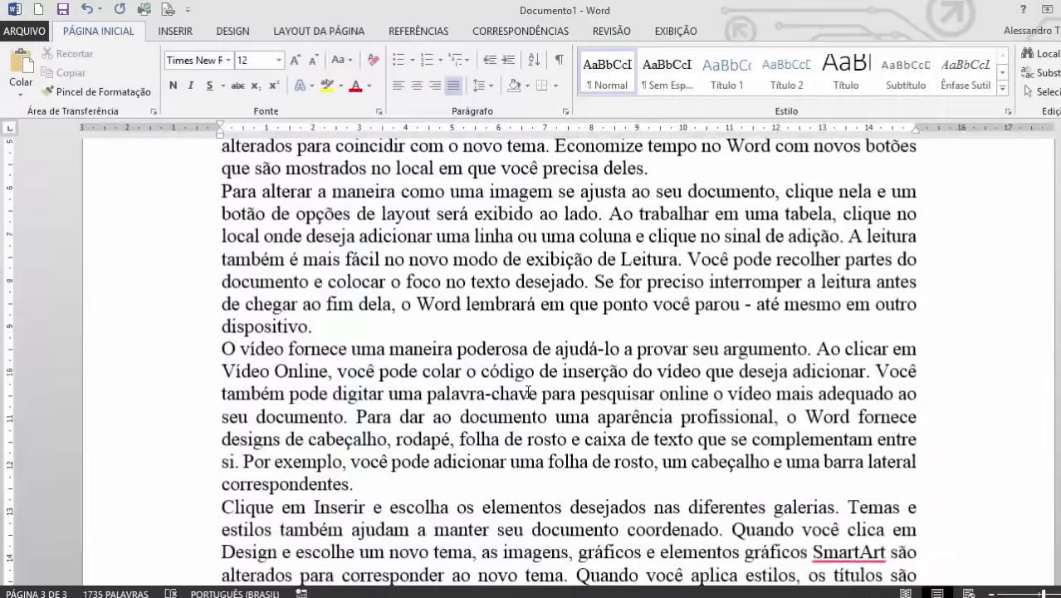
scroll(528, 392, "up", 10)
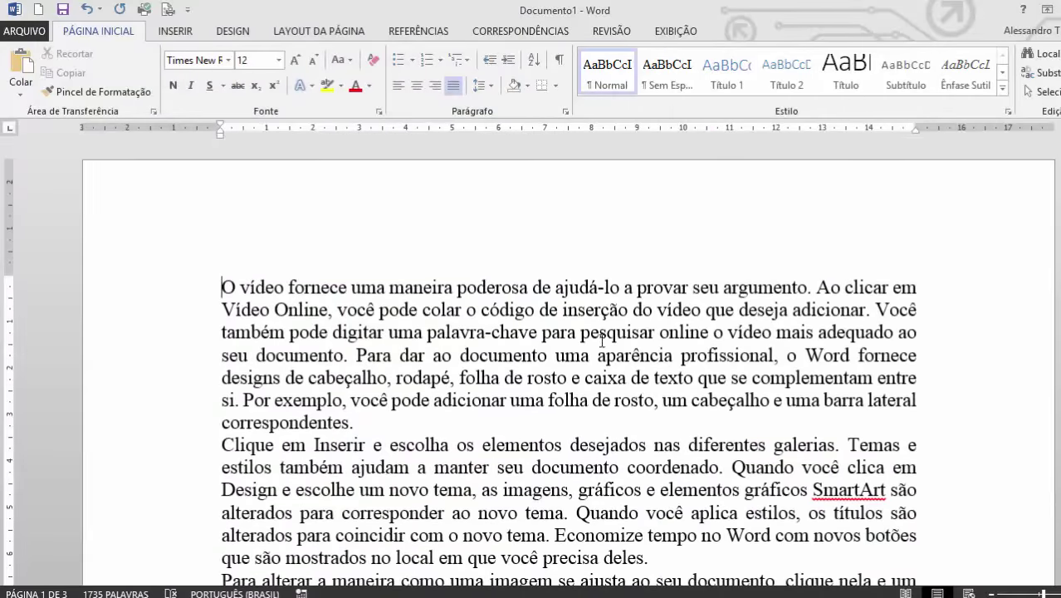
left_click(495, 312)
left_click(1039, 56)
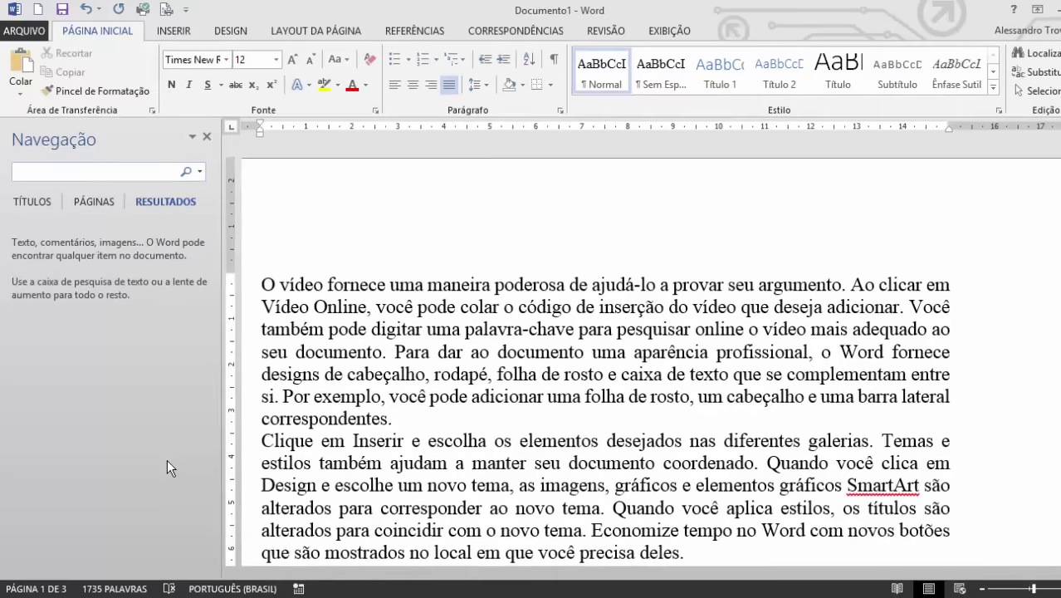
Search for 'Word', which finds 20 matches, and jump to the third result
type("W")
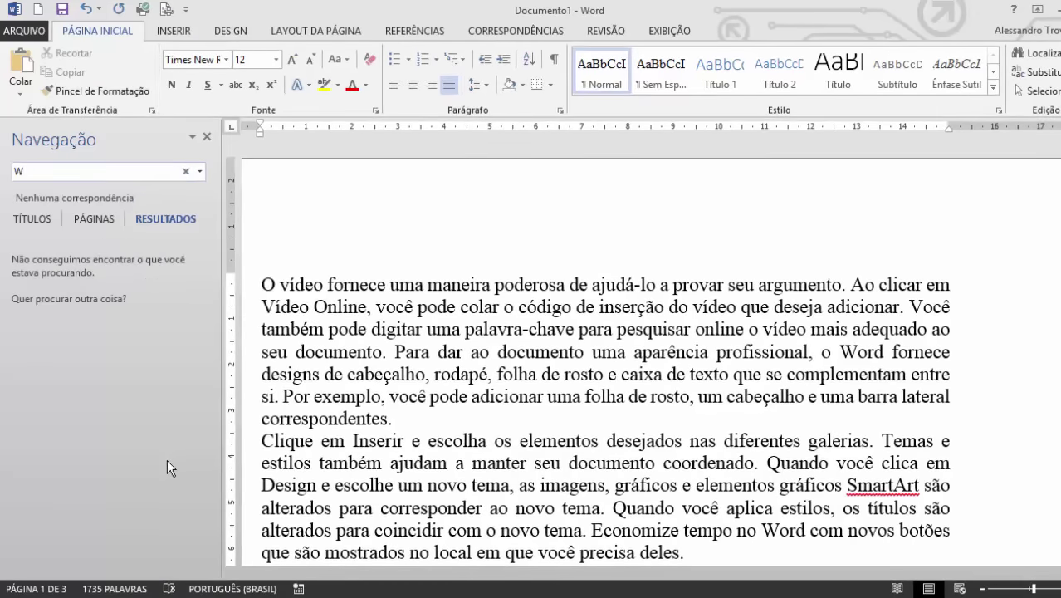
type("ord")
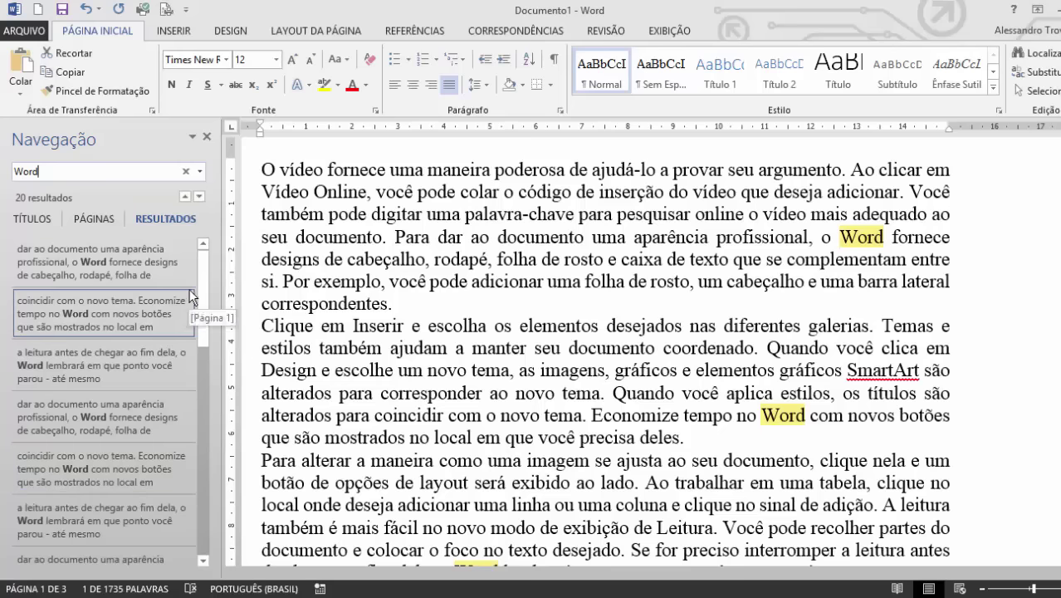
mouse_move(199, 286)
left_mouse_down()
mouse_move(219, 397)
mouse_move(210, 263)
left_mouse_up()
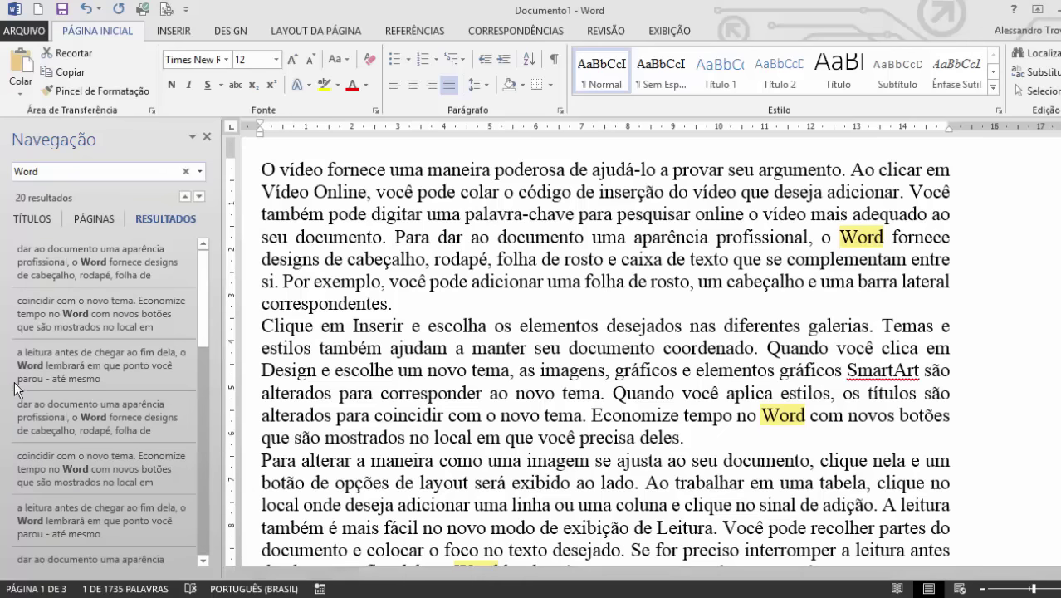
left_click(76, 360)
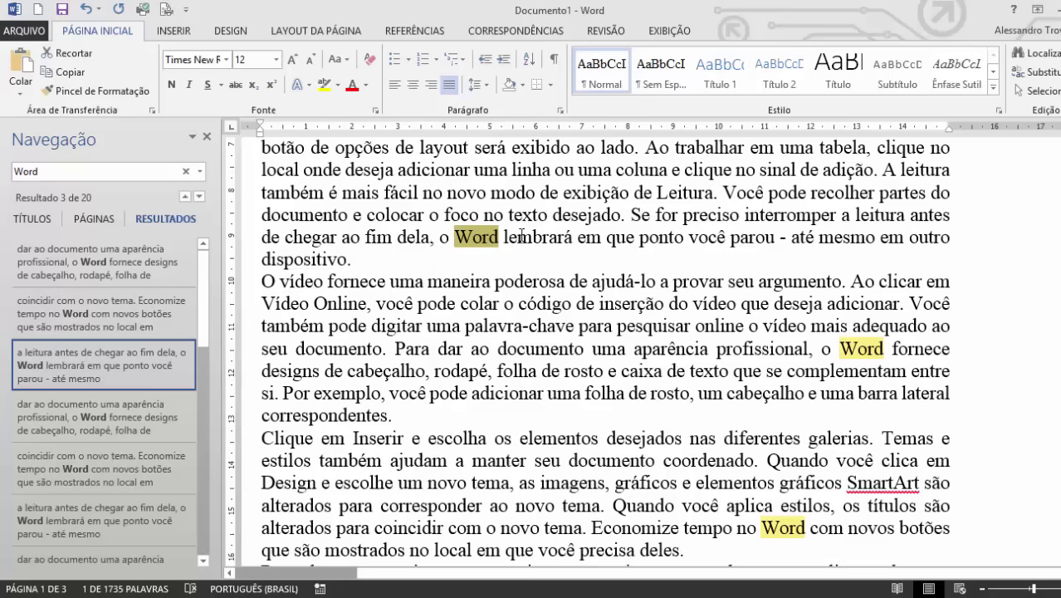
Jump to the fourth, fifth, sixth and last (20th) Word matches from the results list
left_click(70, 407)
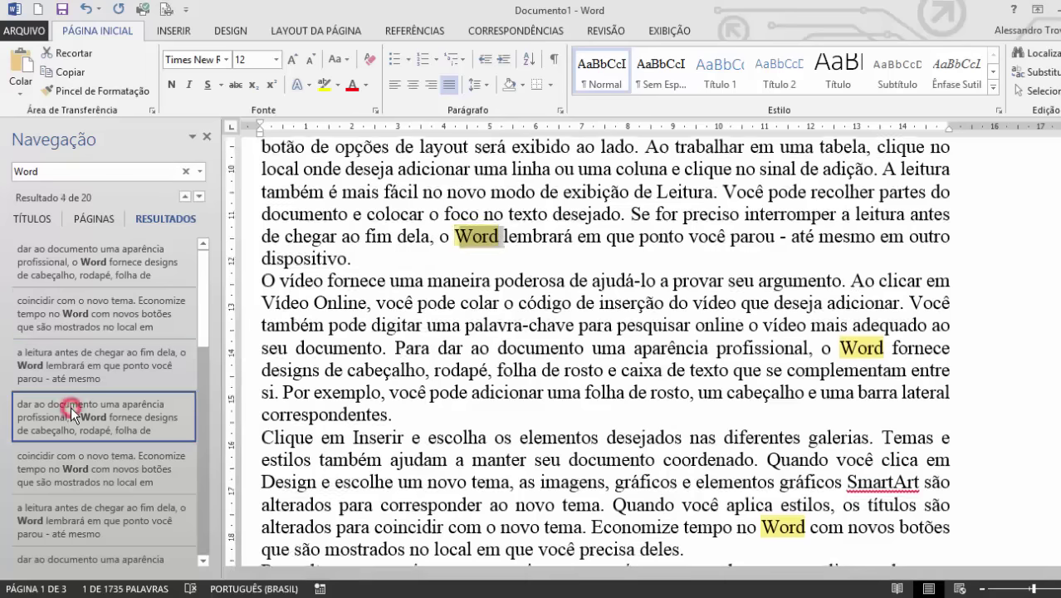
left_click(67, 456)
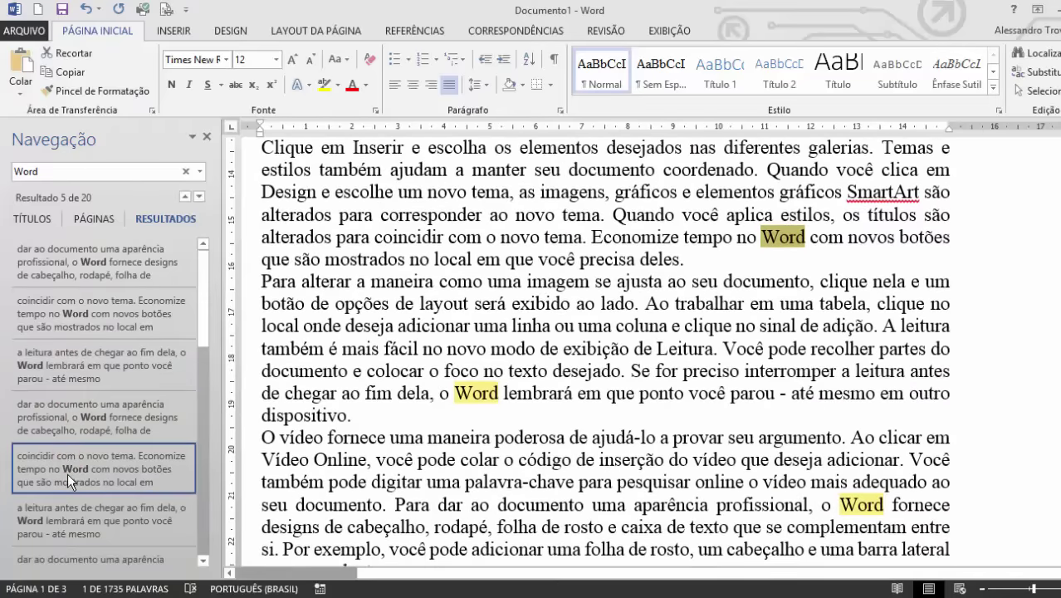
left_click(70, 511)
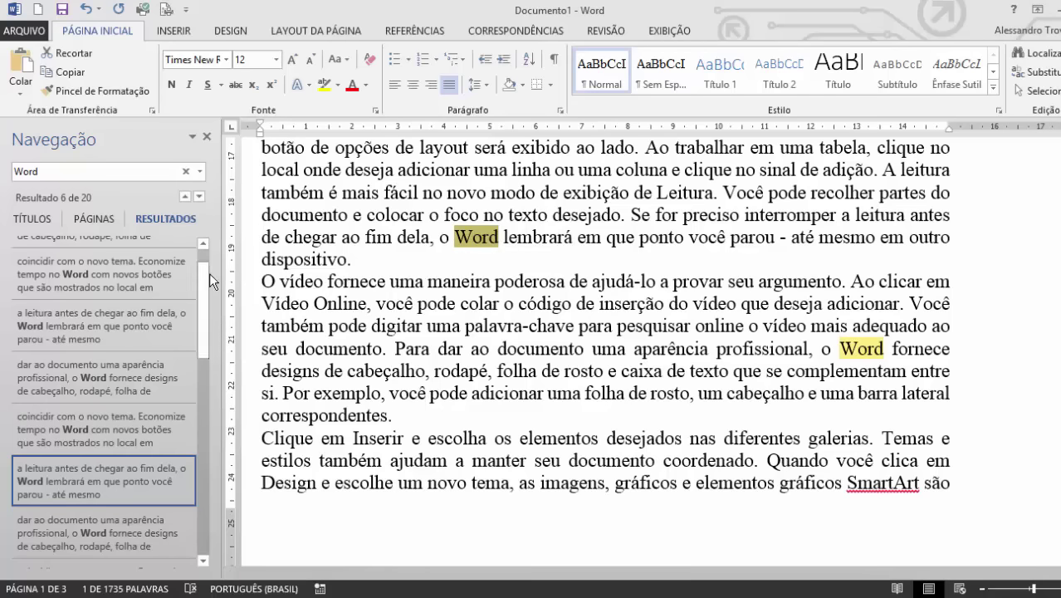
left_click_drag(209, 272, 231, 466)
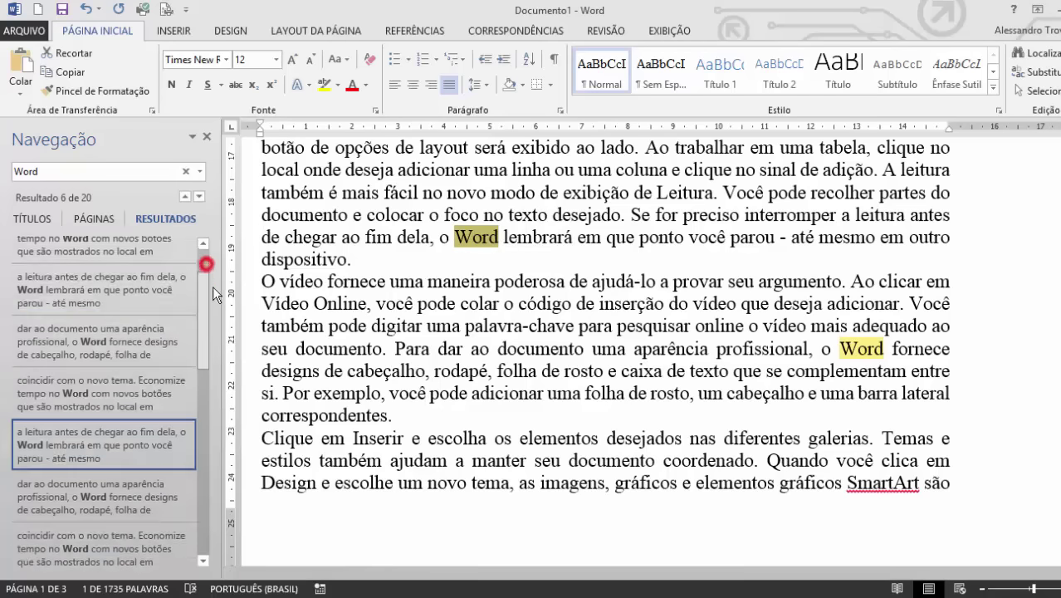
left_click(73, 551)
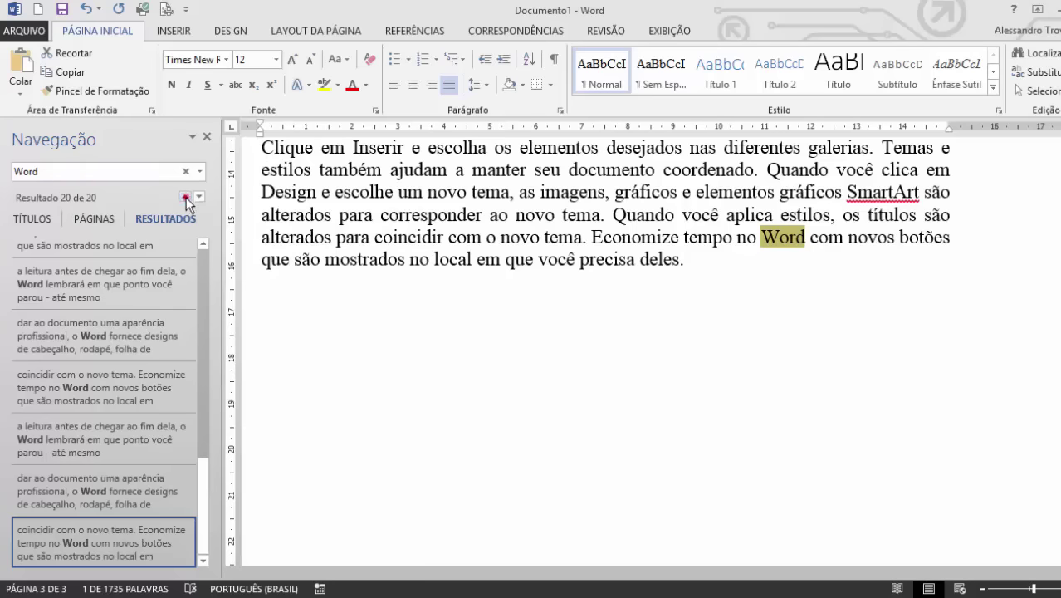
Move back three matches and forward two with the previous/next arrows
left_click(186, 196)
left_click(186, 196)
left_click(186, 196)
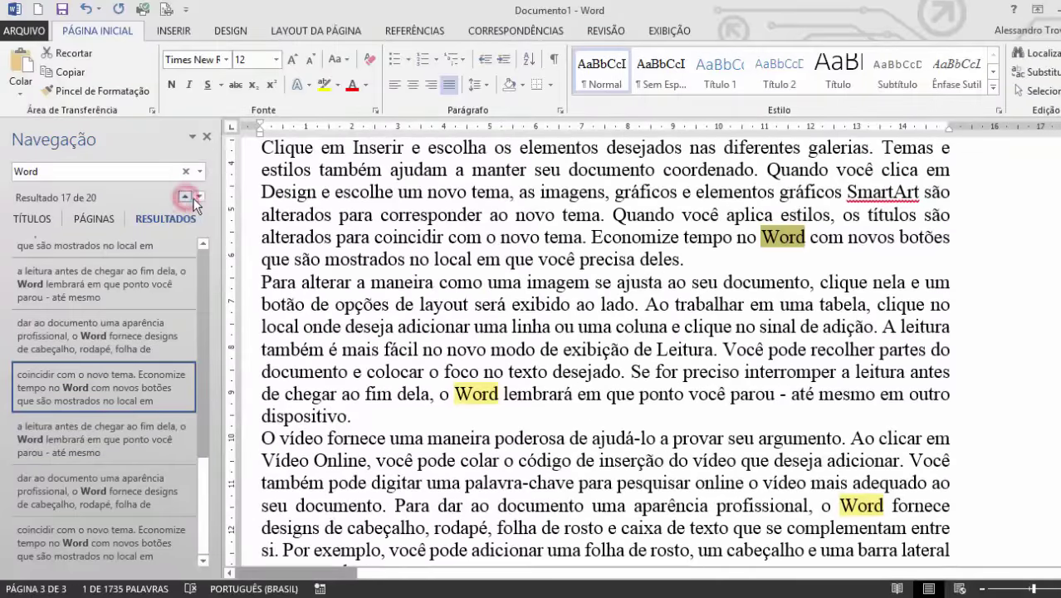
left_click(199, 196)
left_click(199, 196)
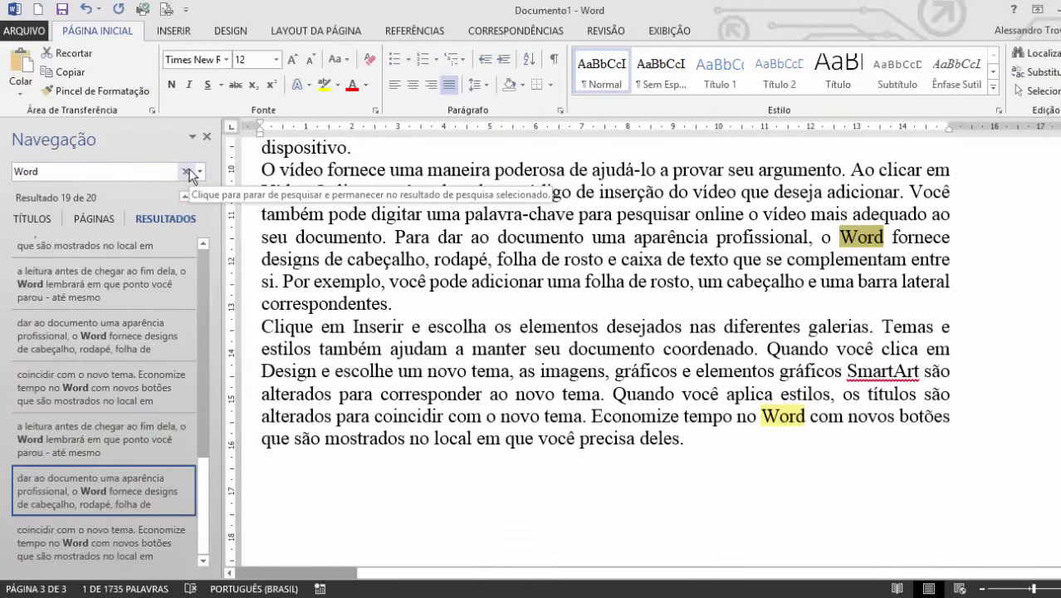
Clear the search so no highlights remain, and put the cursor in the empty search box
left_click(188, 172)
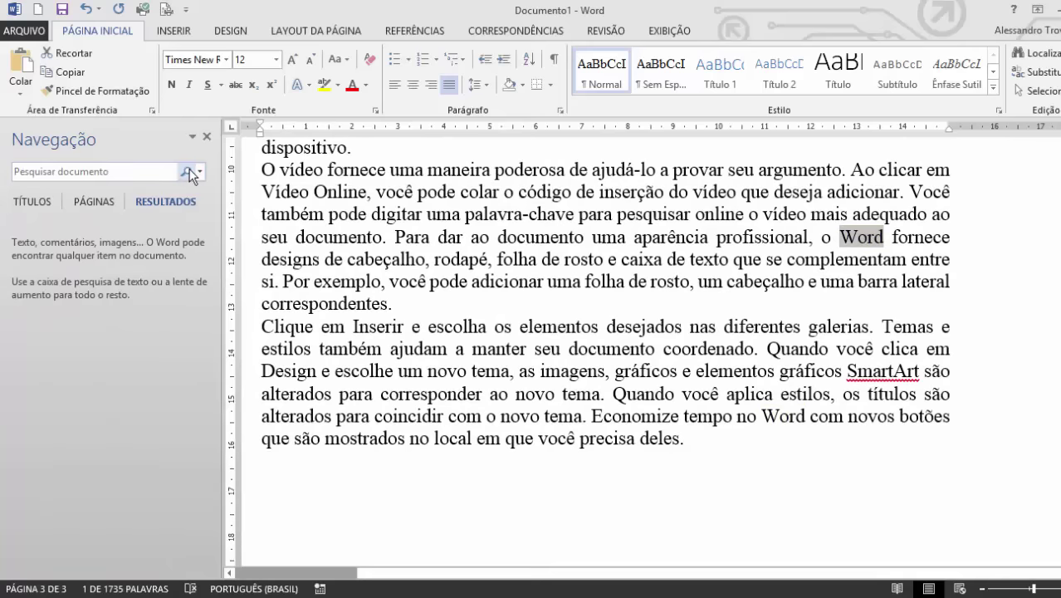
left_click(529, 249)
scroll(541, 239, "up", 1)
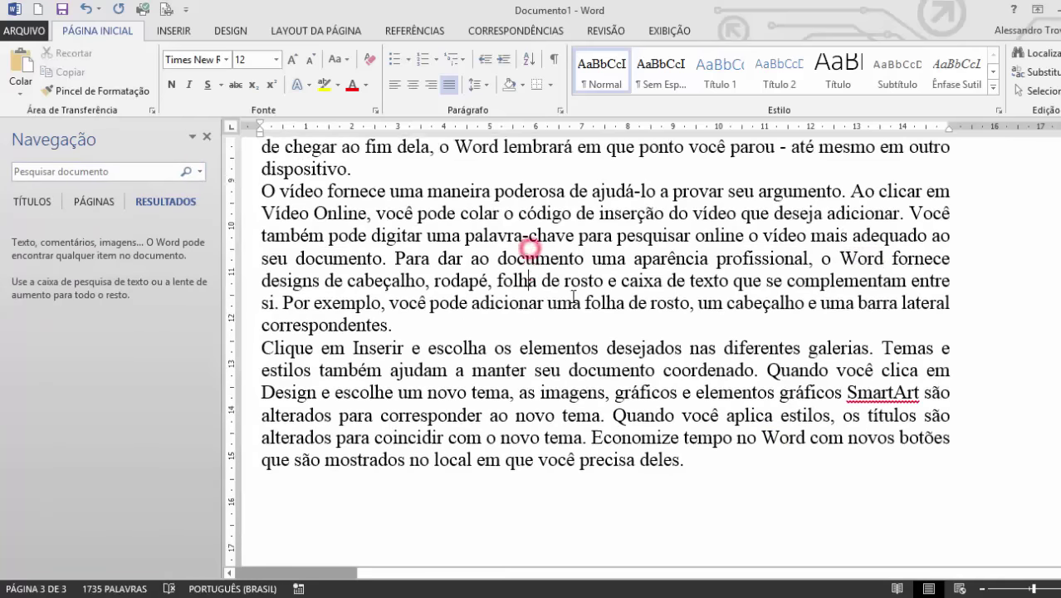
scroll(565, 274, "up", 2)
scroll(577, 298, "up", 5)
scroll(582, 287, "up", 3)
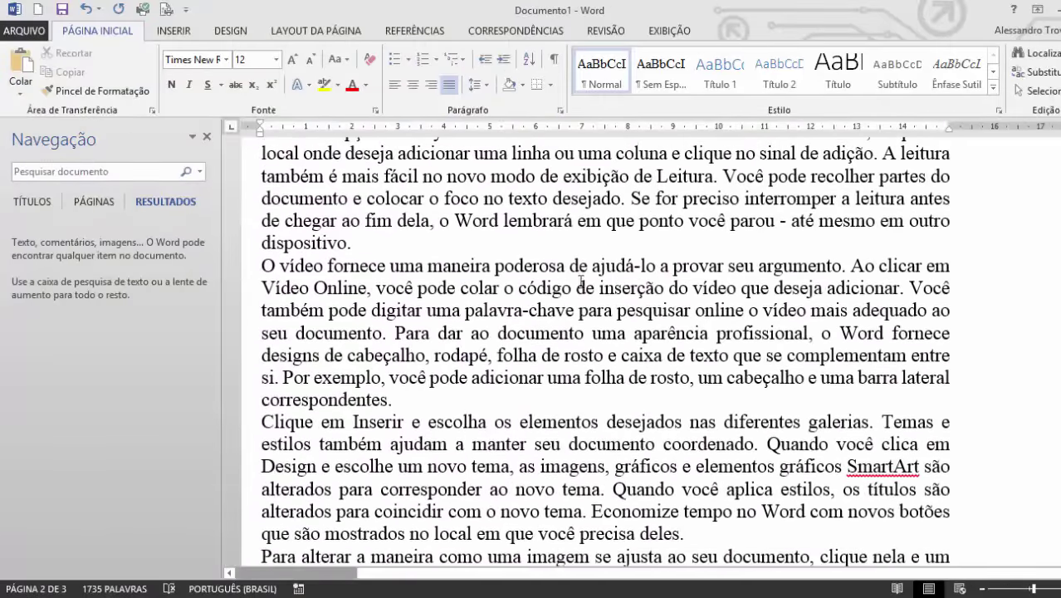
left_click(99, 171)
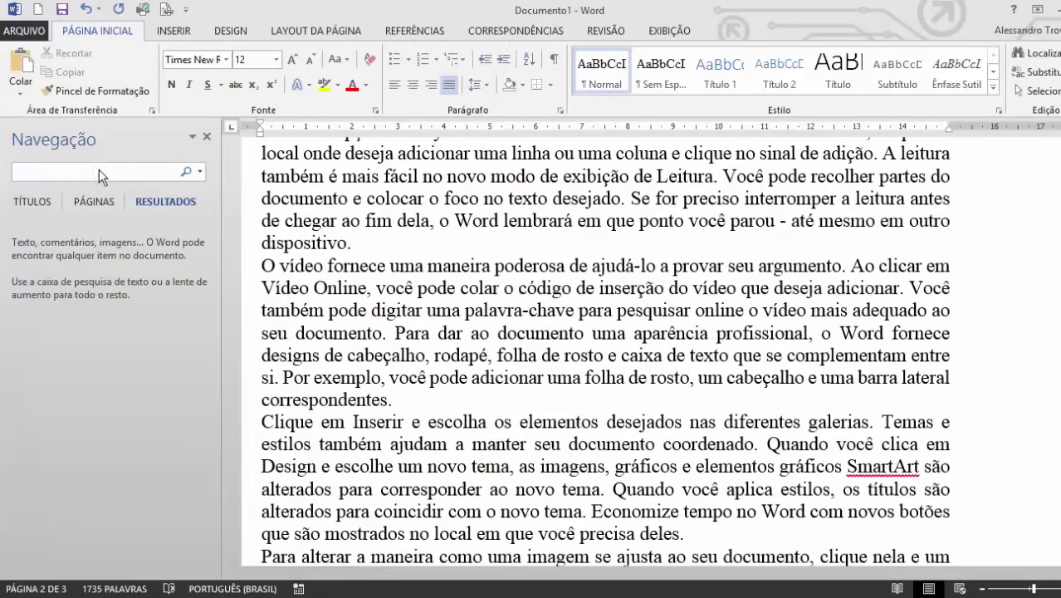
Search for 'vídeo', then edit the term into wildcard variants ending with 'vid*'
type("vídeo")
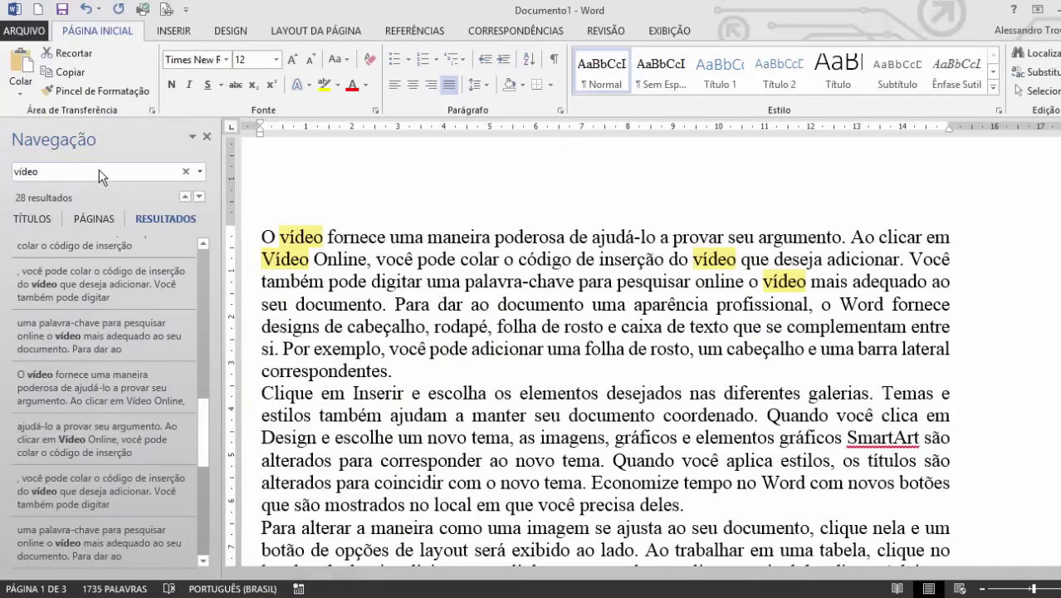
key("BackSpace")
key("BackSpace")
key("BackSpace")
key("BackSpace")
type("?")
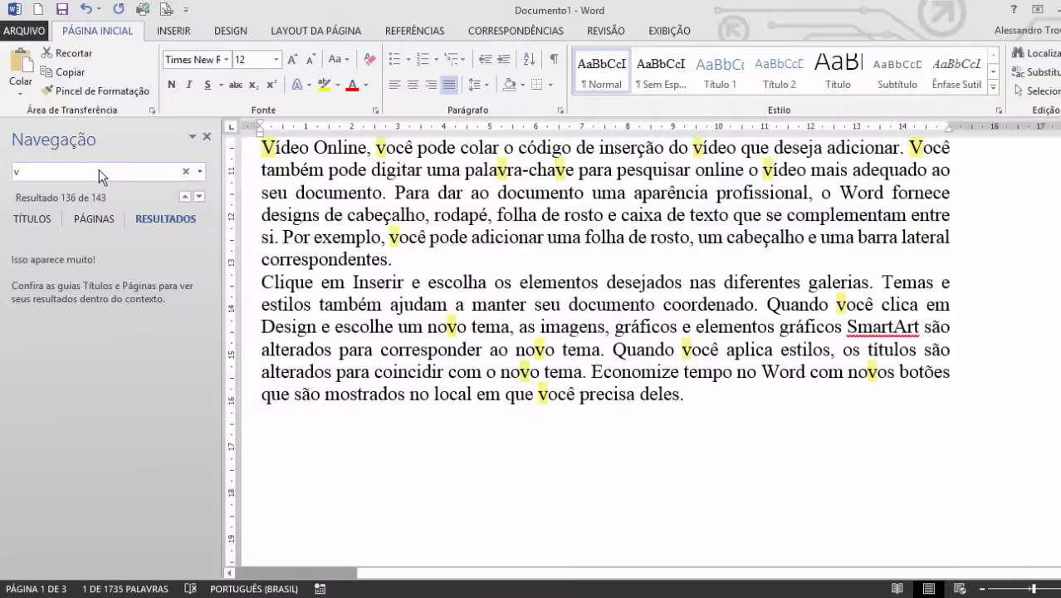
type("de")
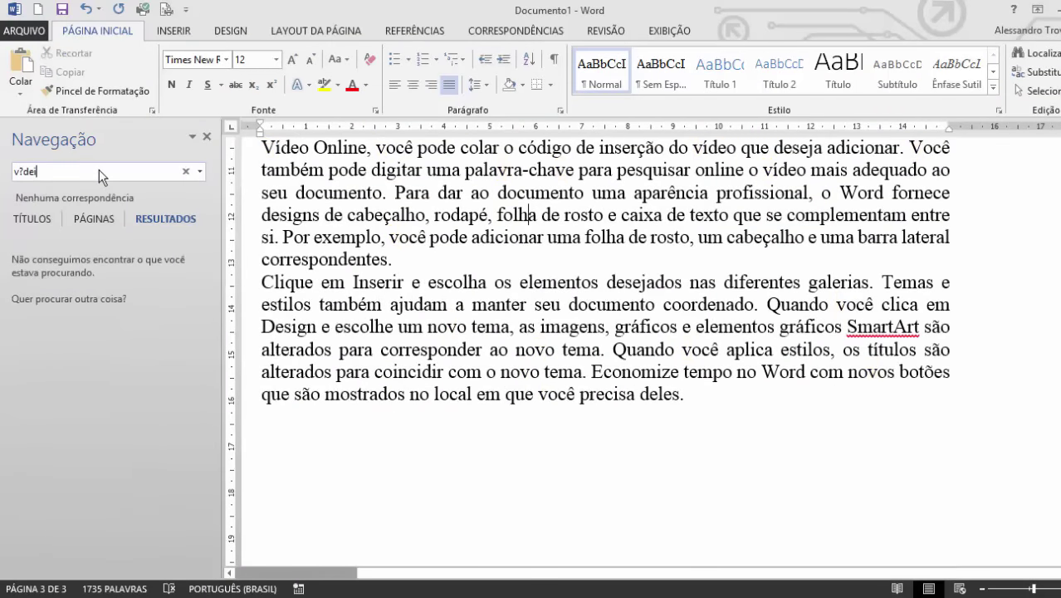
type("o")
left_click(19, 171)
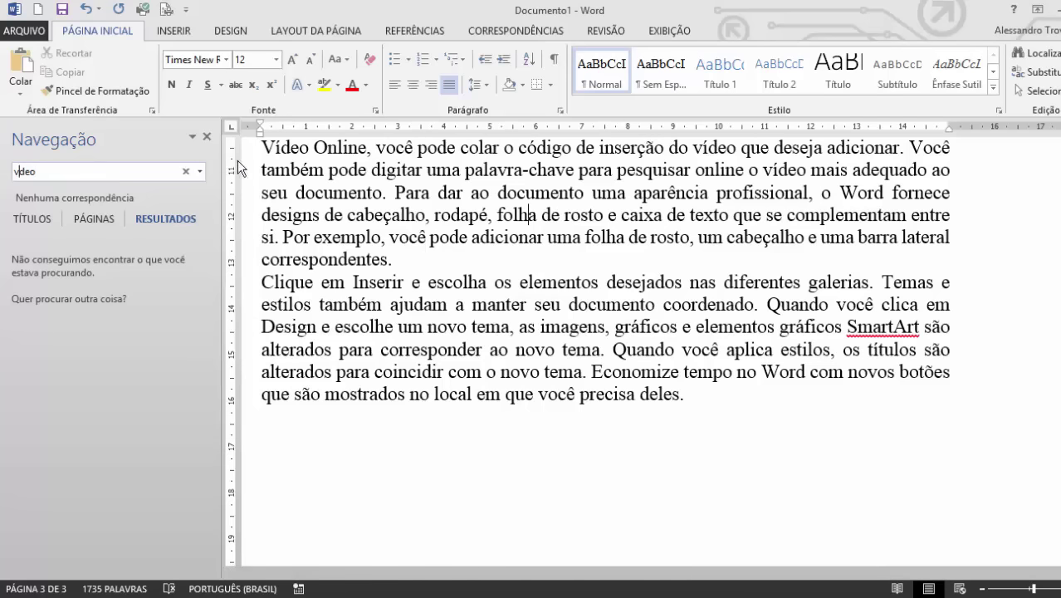
key("Delete")
key("Delete")
key("Delete")
type("id*")
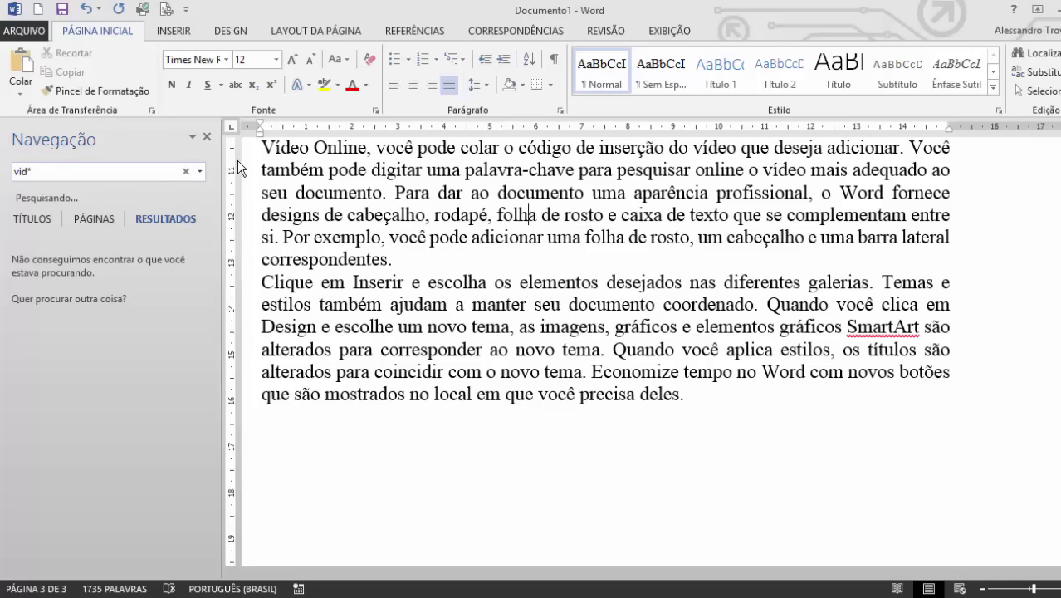
Replace the term with 'escolha' to get 7 matches, then close the navigation pane
key("BackSpace")
key("BackSpace")
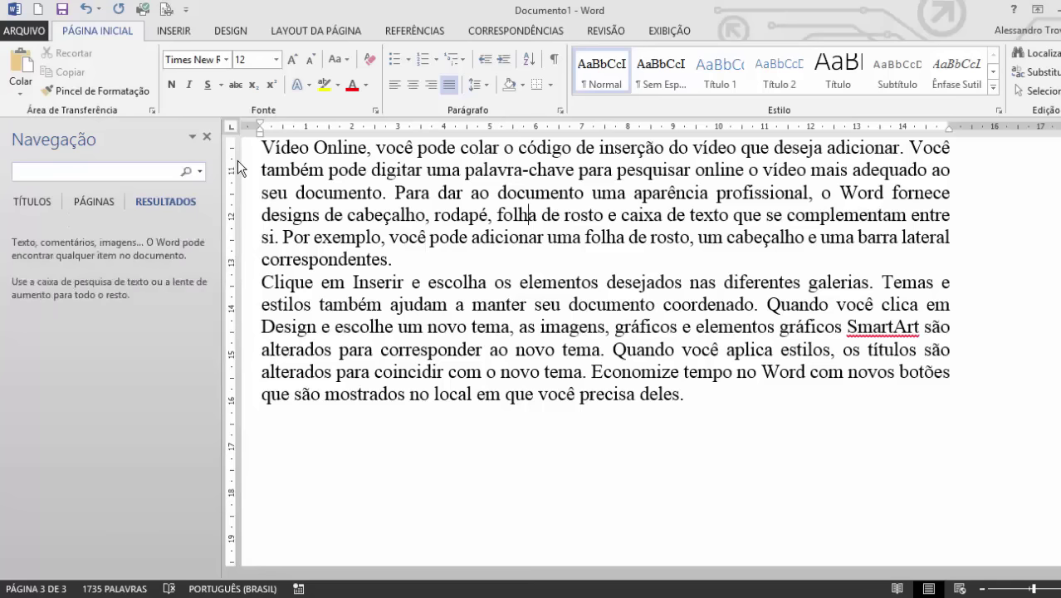
type("esolha")
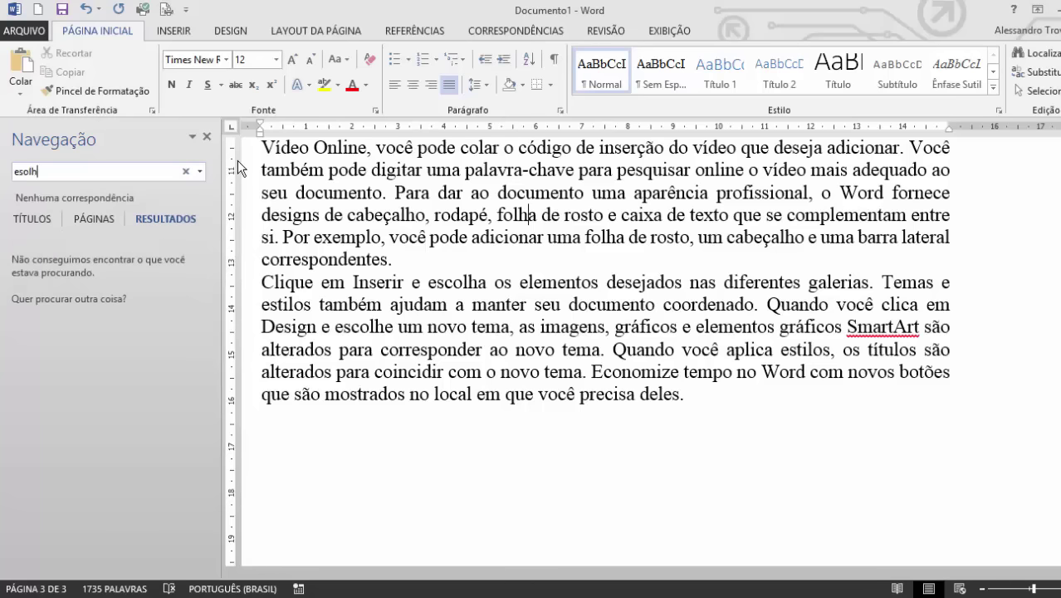
key("BackSpace")
key("BackSpace")
key("BackSpace")
type("scolha")
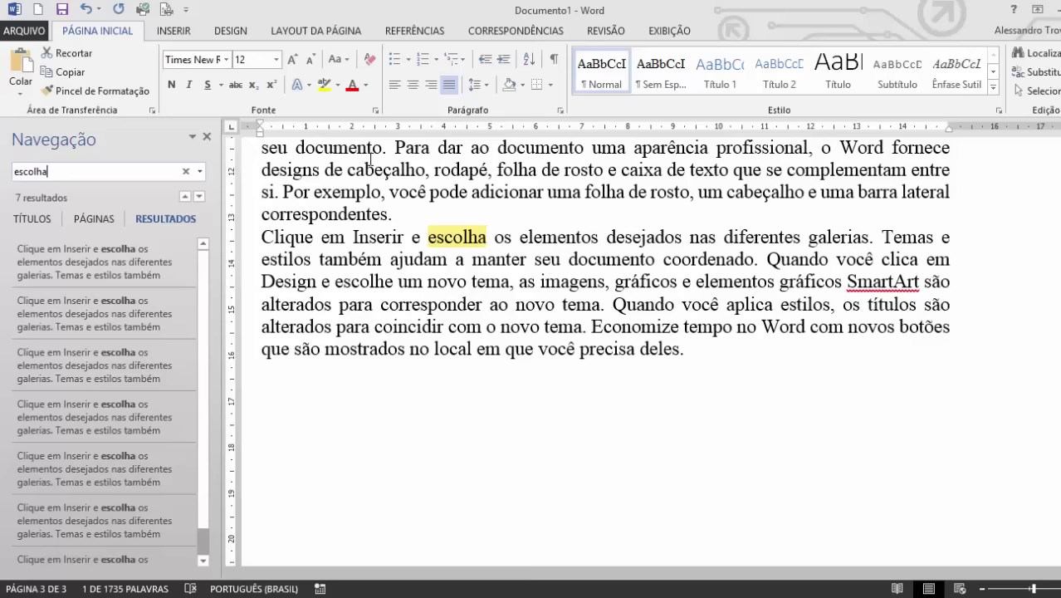
left_click(303, 258)
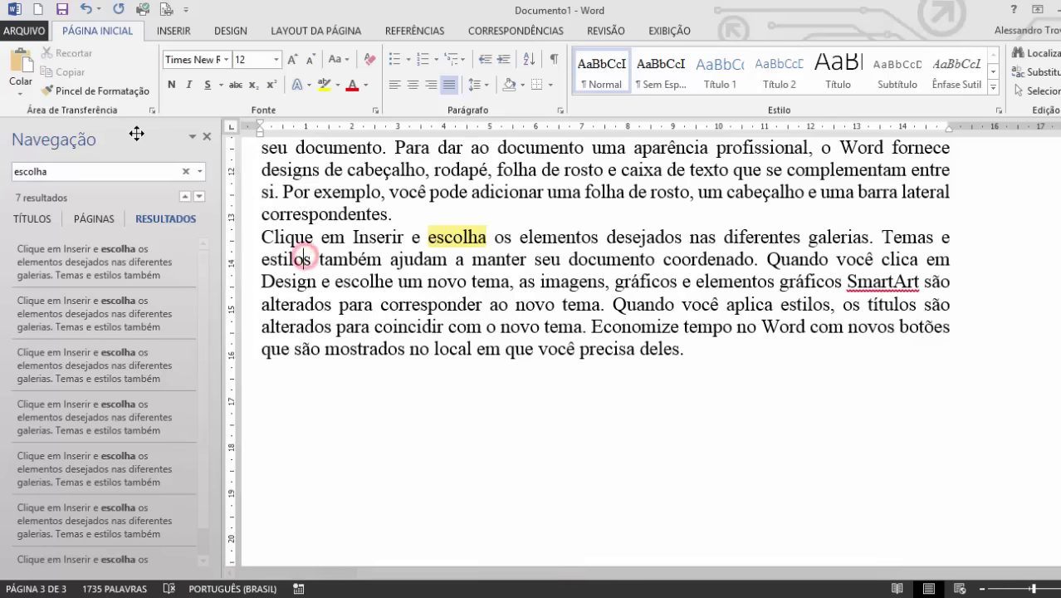
left_click(208, 137)
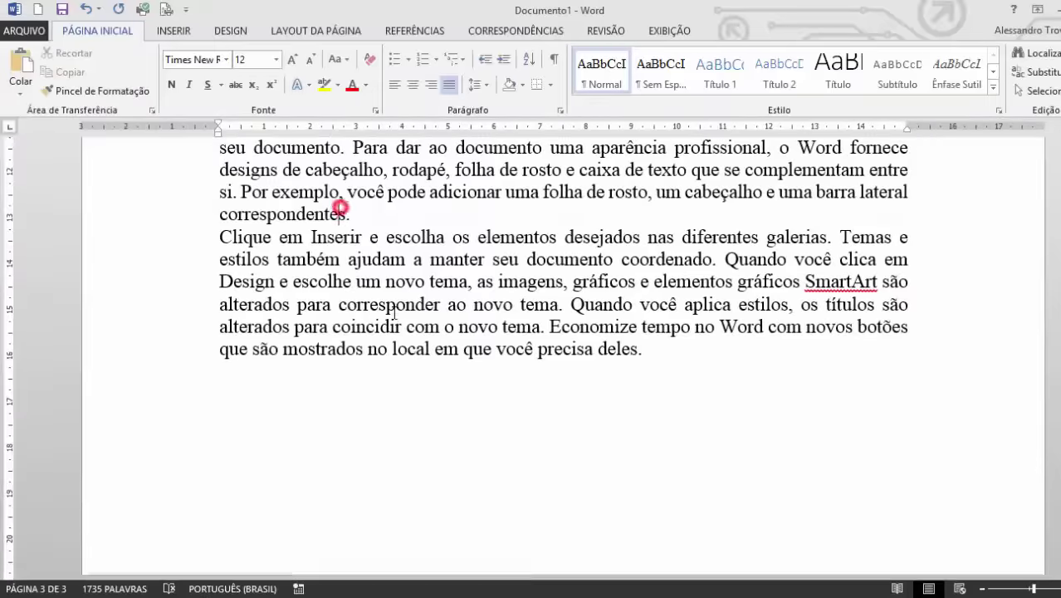
Scroll the document, then select and deselect the word 'ao'
scroll(455, 316, "up", 5)
scroll(454, 317, "down", 5)
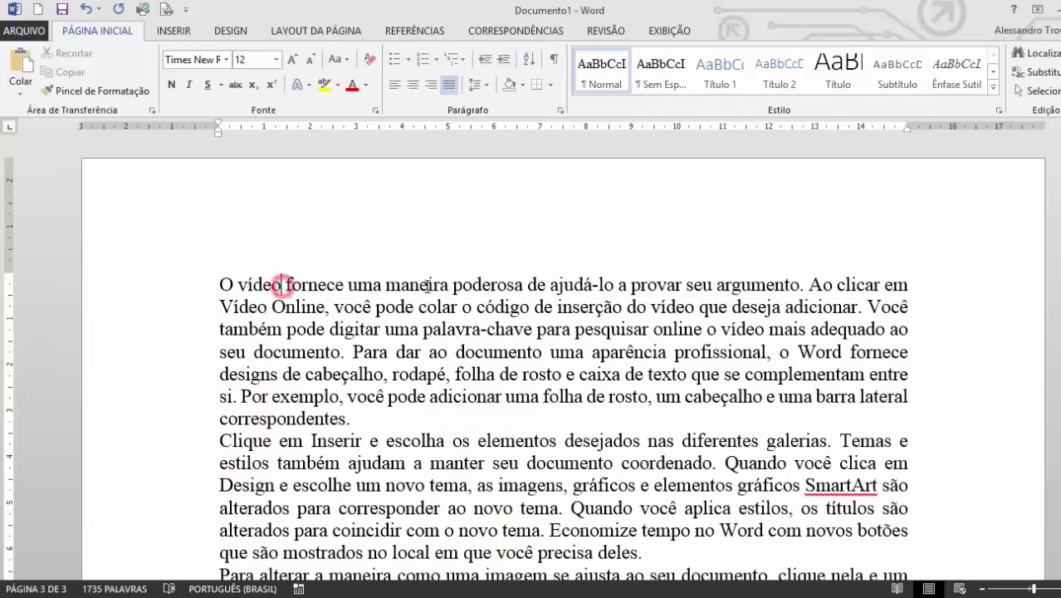
double_click(436, 353)
left_click(505, 361)
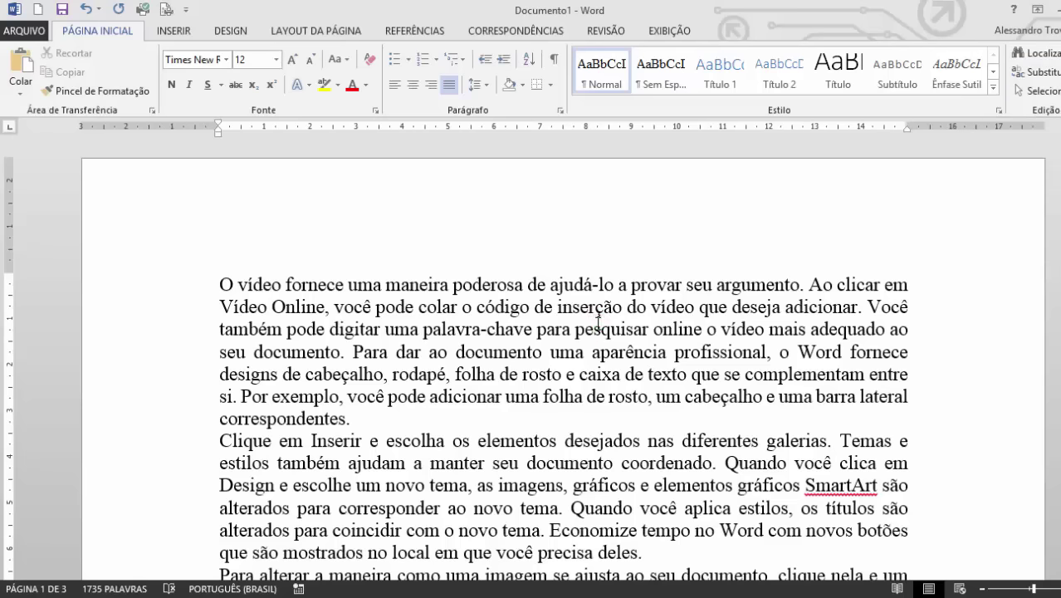
Reopen the search for 'escolha', close it, and drop down the Localizar options list
key("ctrl+l")
type("escolha")
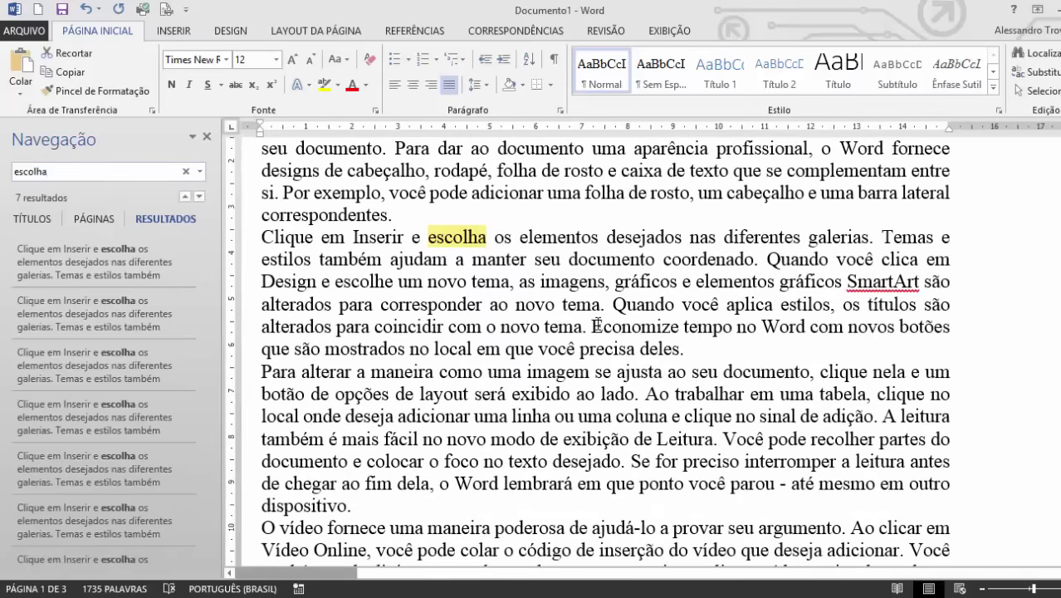
key("Escape")
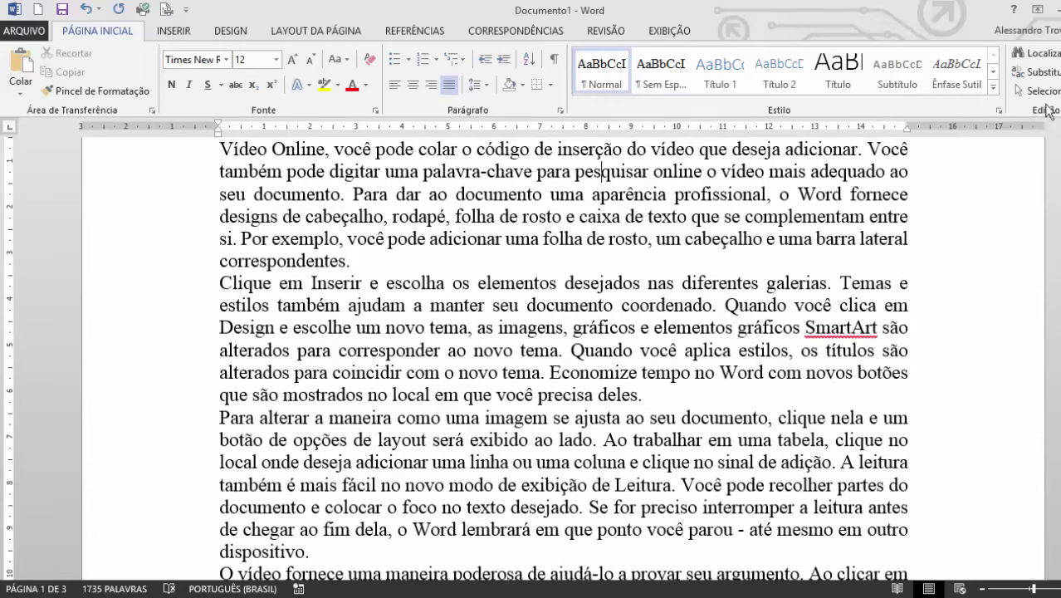
left_click(1046, 52)
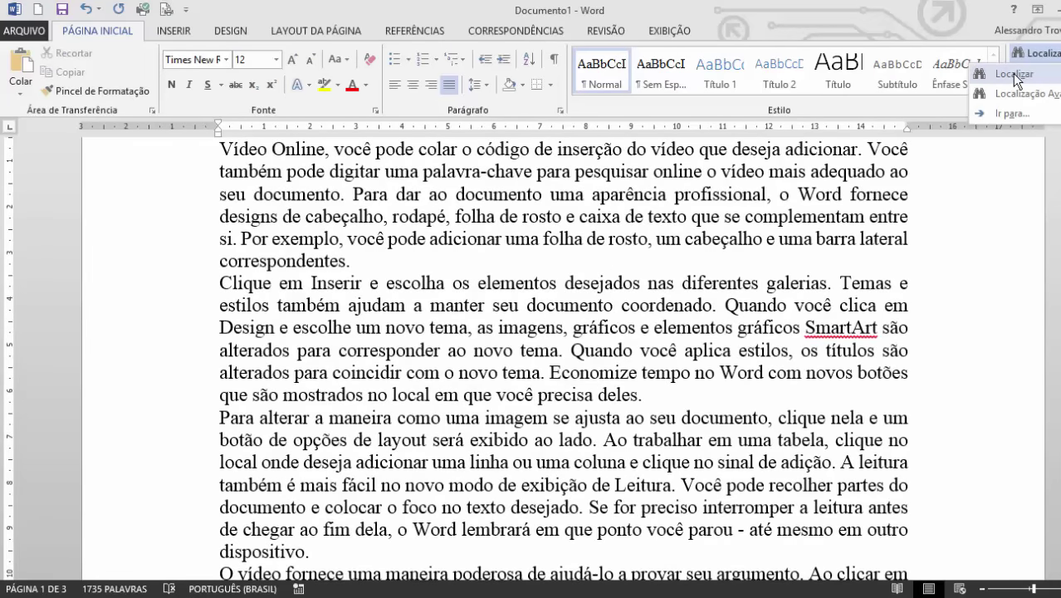
Open Localização Avançada and enter 'word' as the Localizar term
left_click(1038, 94)
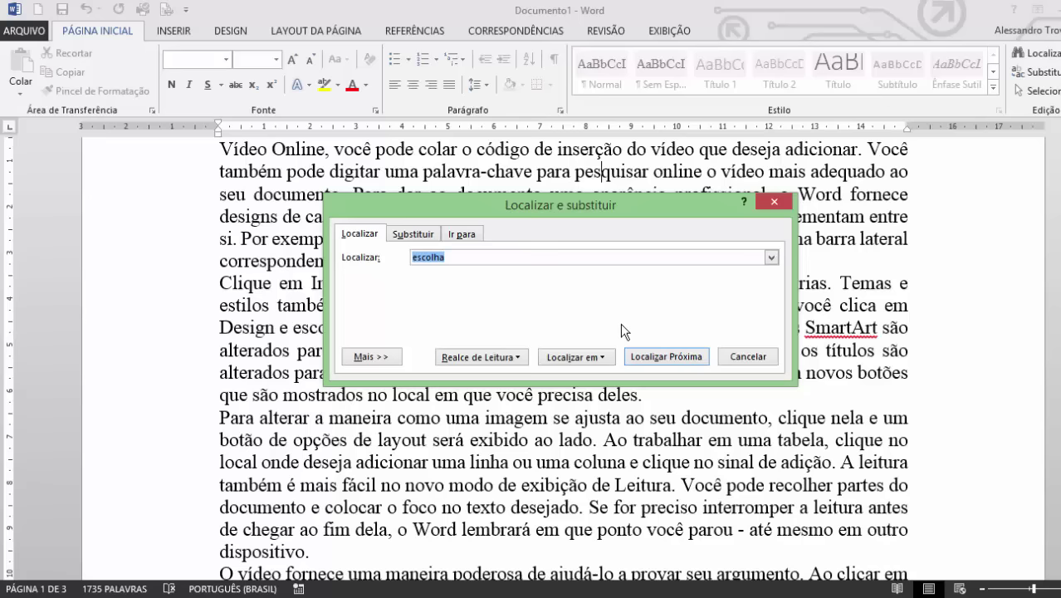
type("wor")
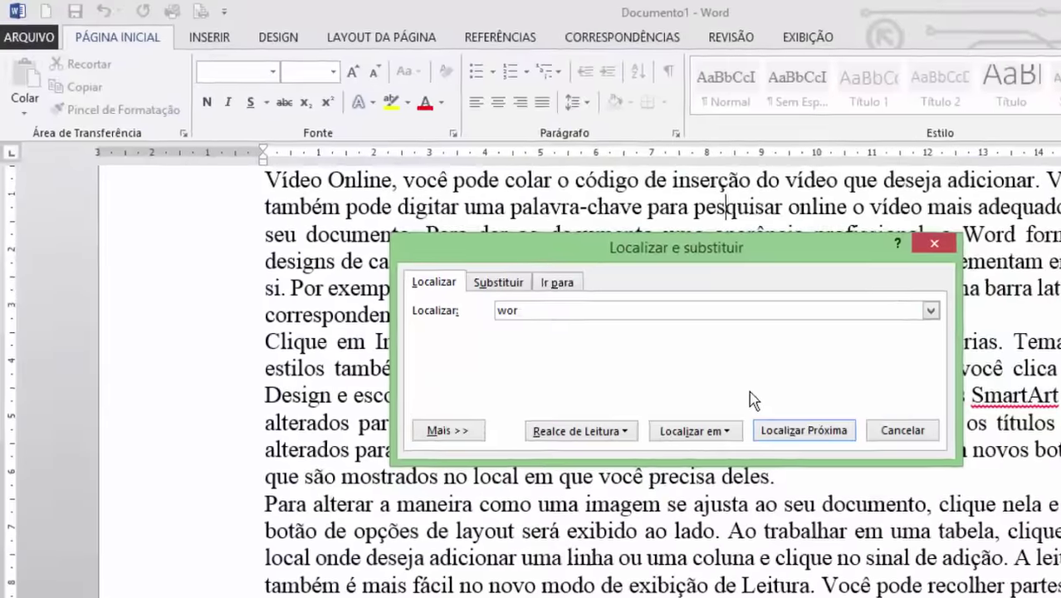
type("d")
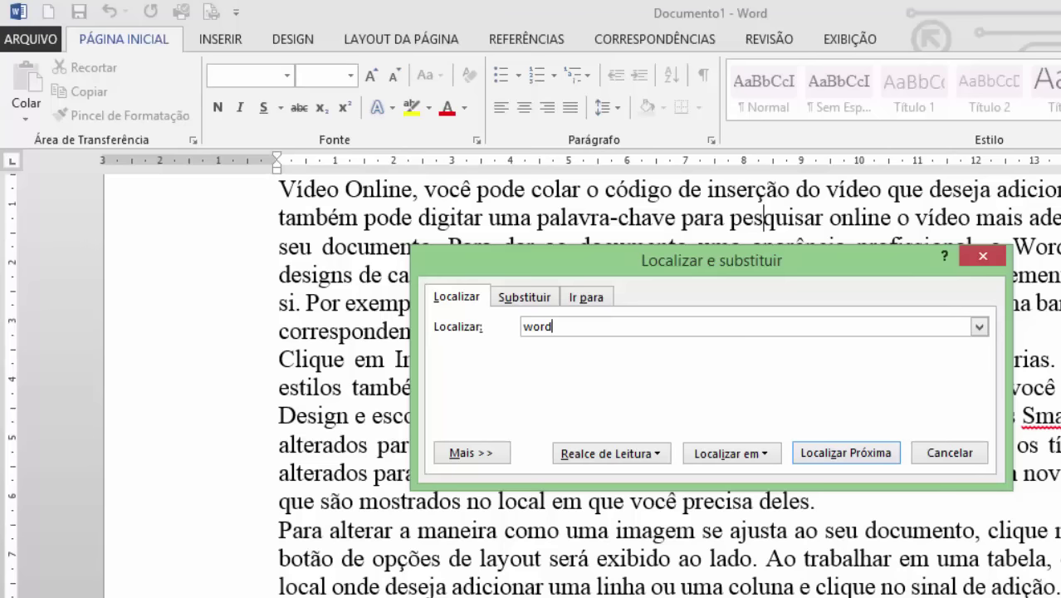
Apply Realçar Tudo to the 'word' matches, then Limpar Realce, and drag the dialog left
left_click(601, 448)
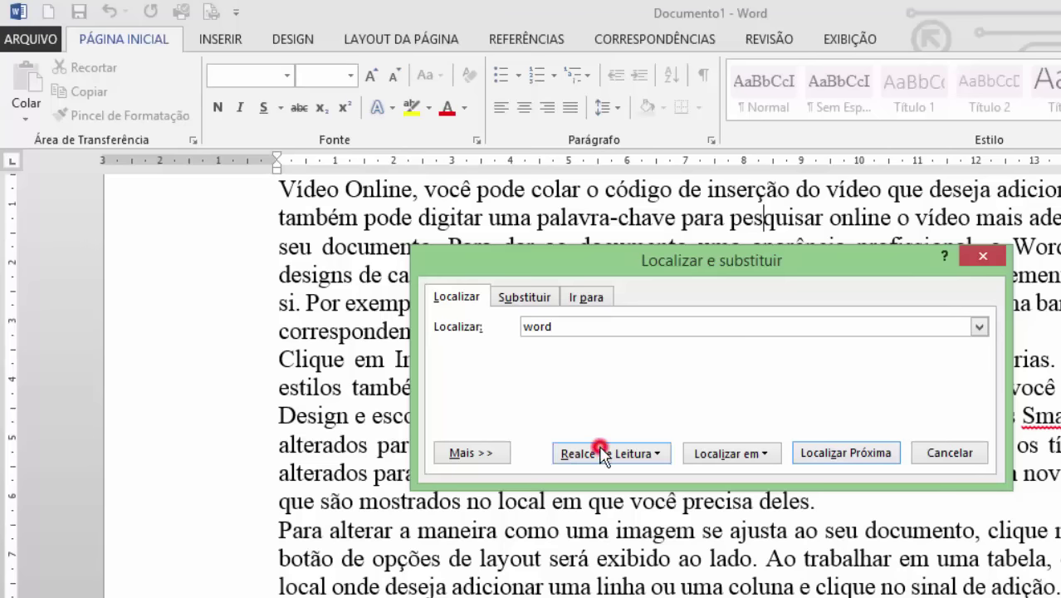
left_click(573, 475)
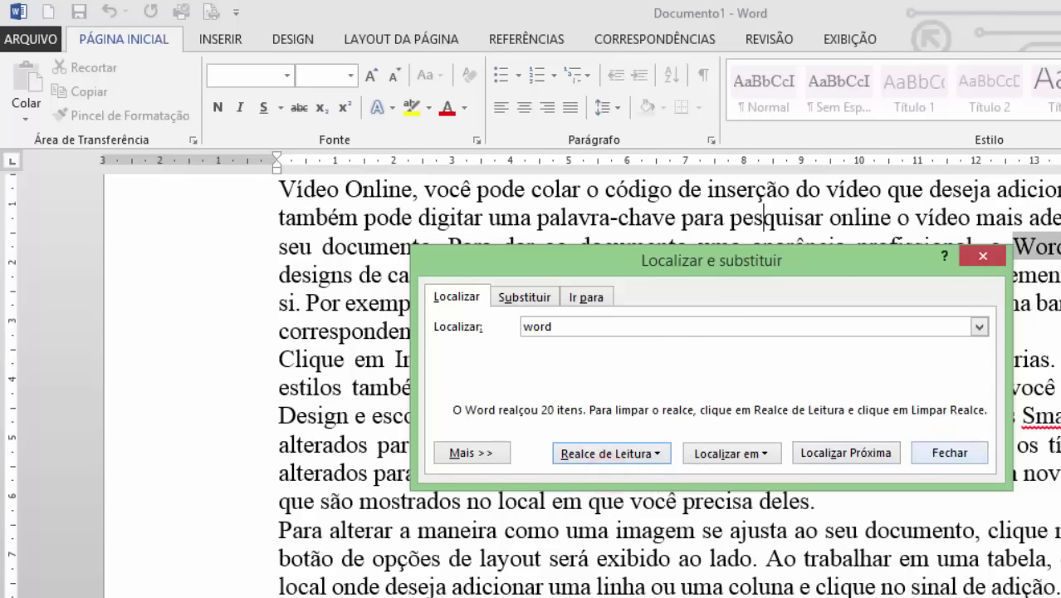
double_click(568, 327)
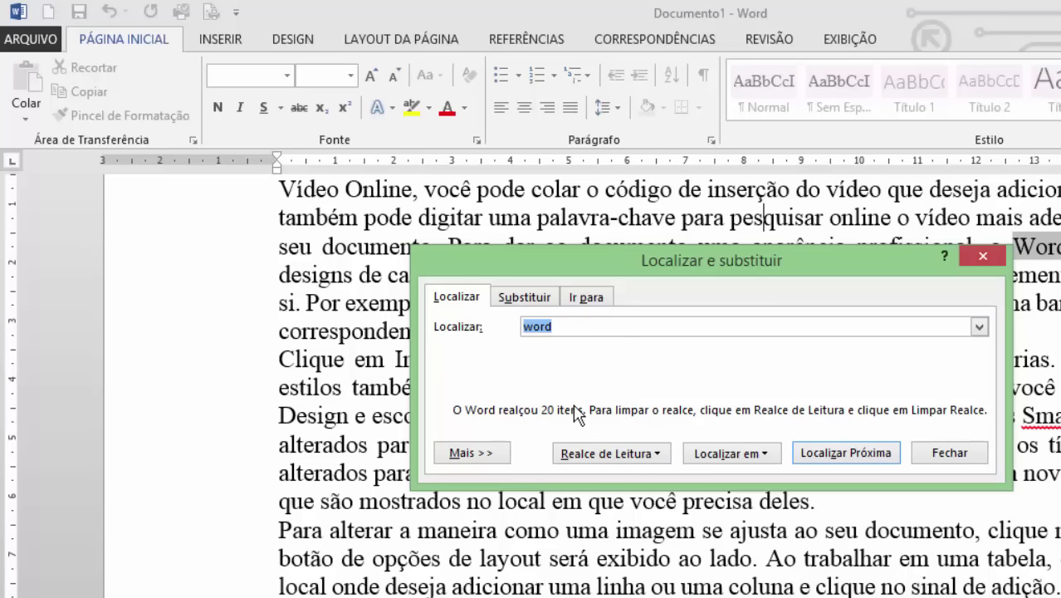
left_click(598, 454)
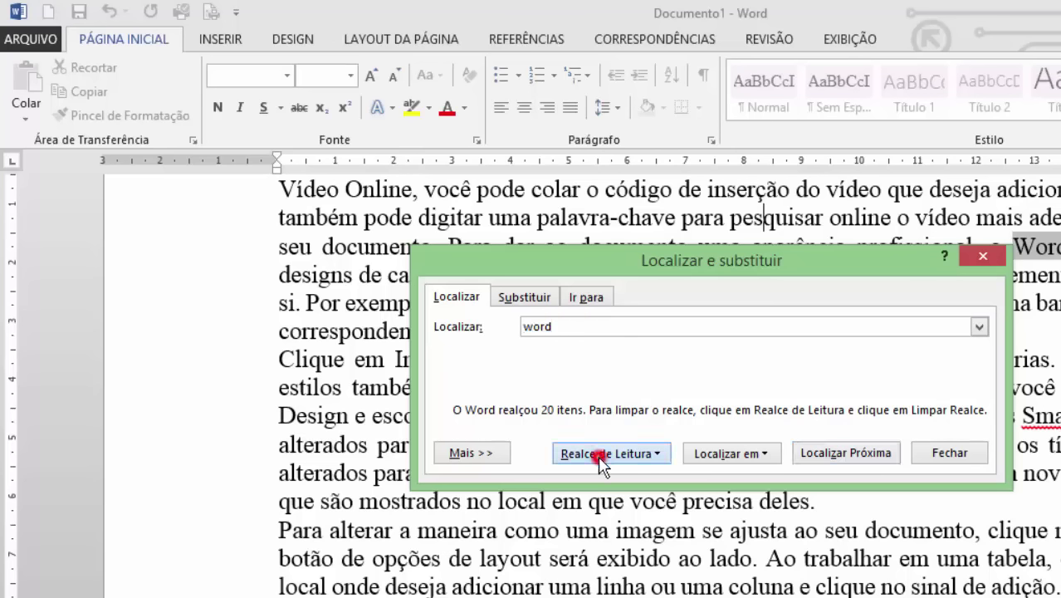
left_click(624, 503)
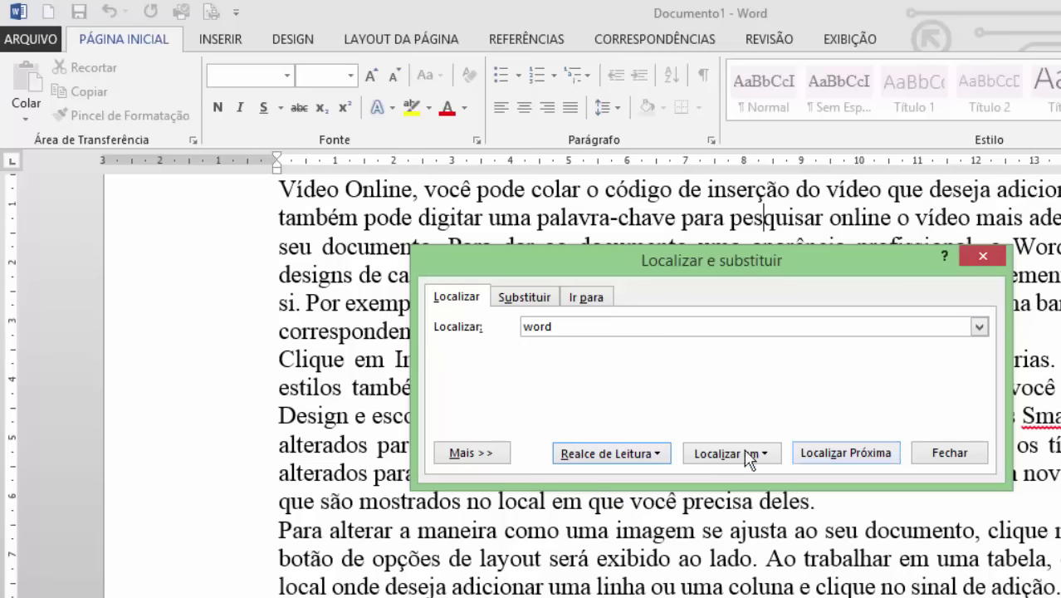
left_click_drag(650, 262, 277, 243)
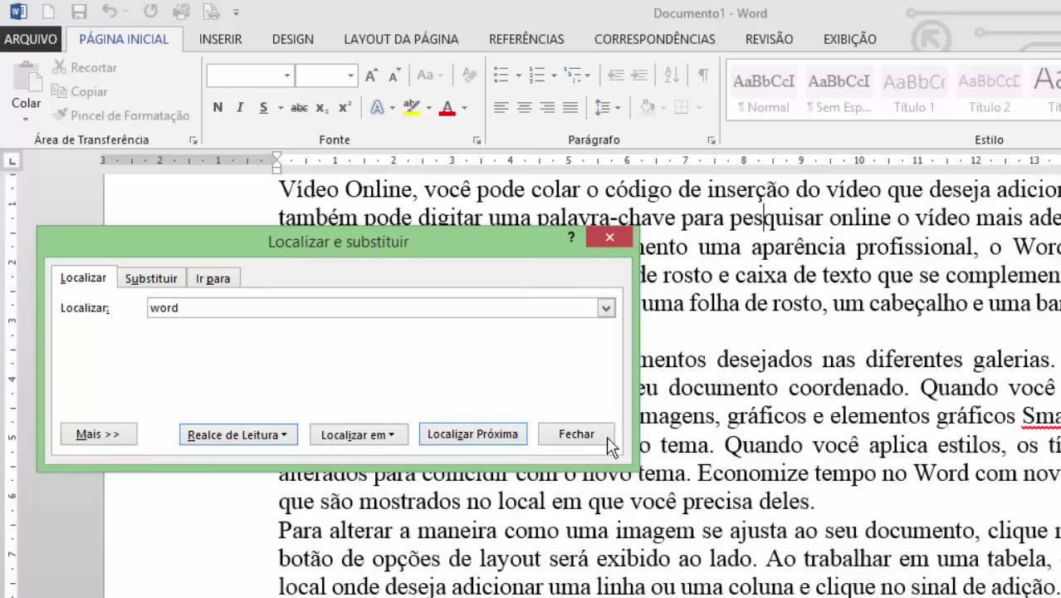
Use Localizar Próxima repeatedly to step through every 'Word' match to the document's end
left_click(470, 436)
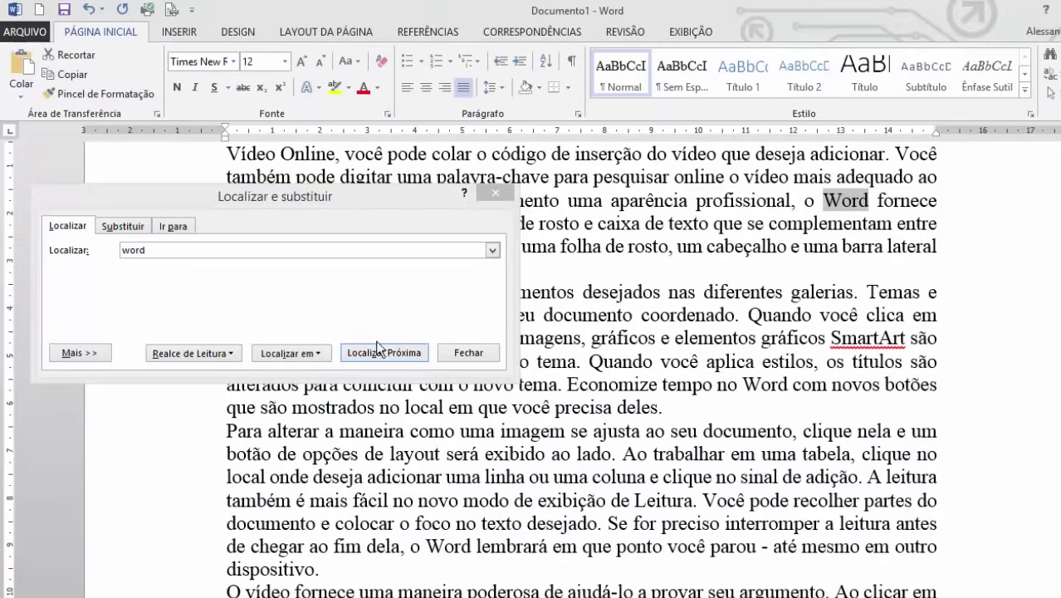
left_click(374, 352)
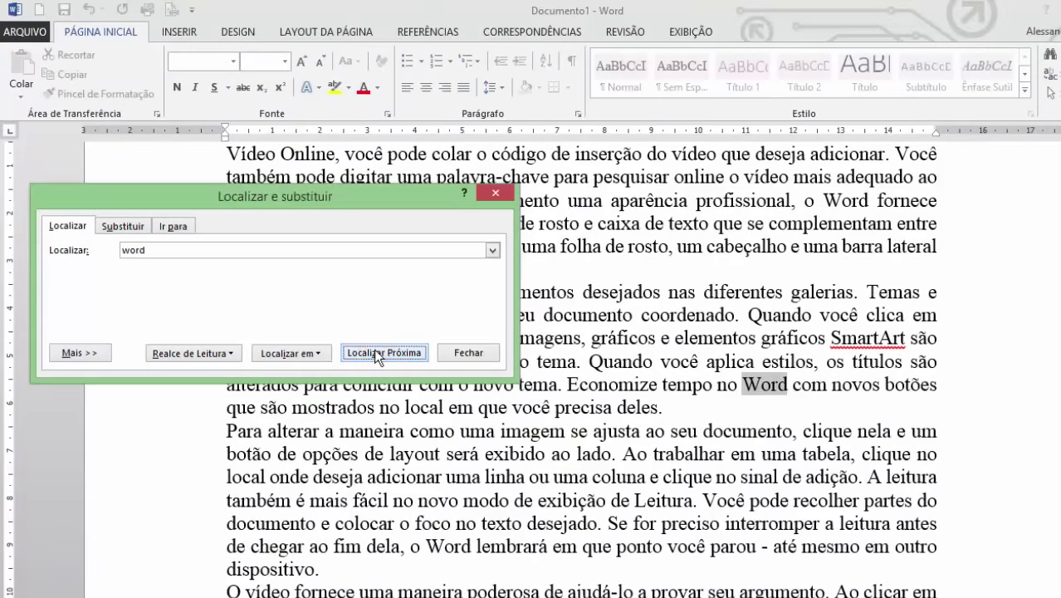
left_click(374, 352)
left_click(374, 353)
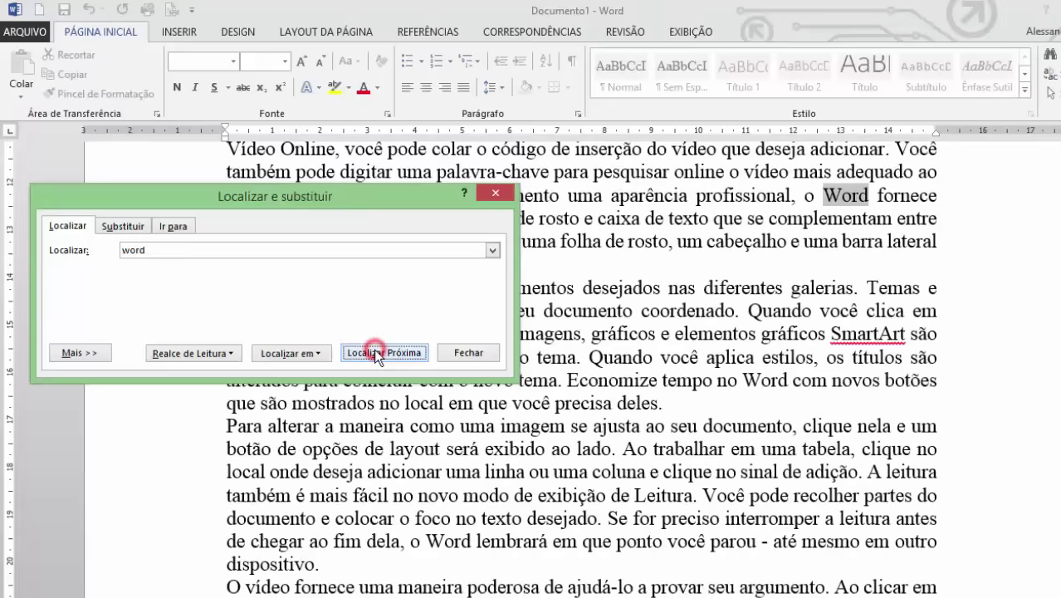
left_click(374, 352)
left_click(373, 352)
left_click(373, 353)
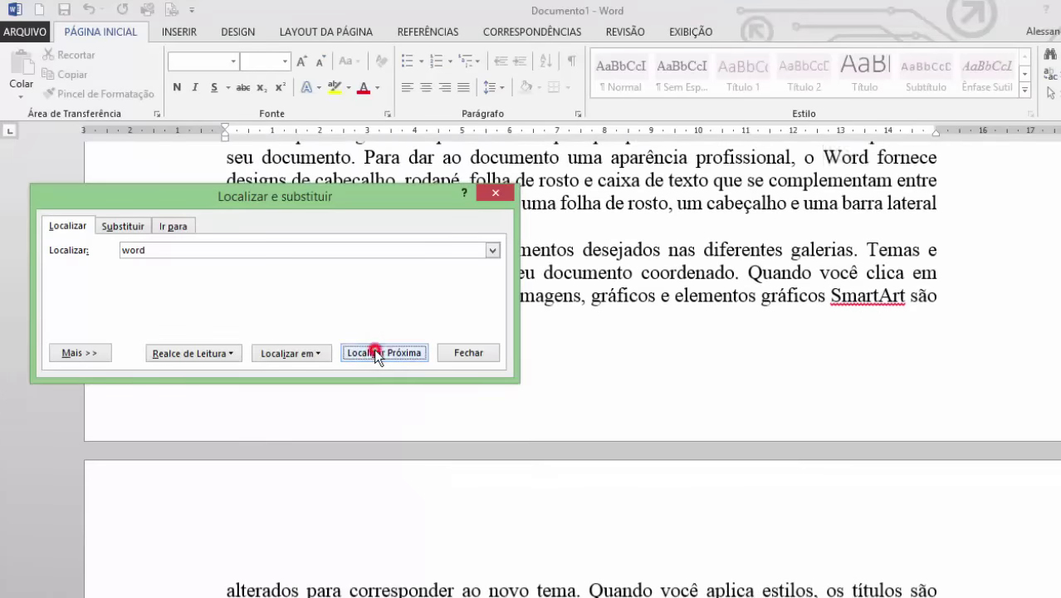
left_click(374, 353)
left_click(376, 272)
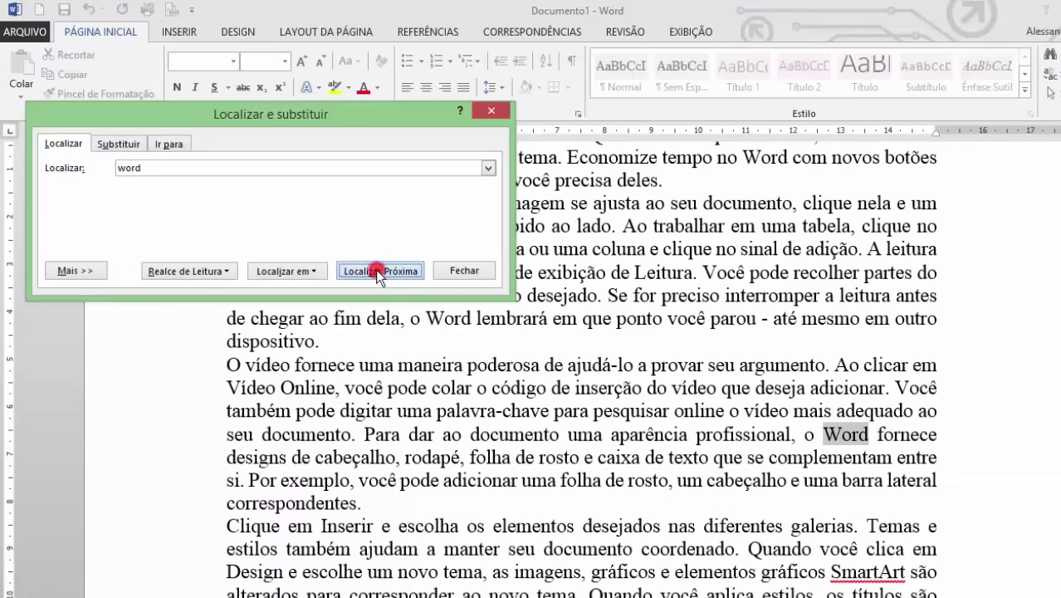
left_click(376, 269)
left_click(376, 270)
left_click(375, 270)
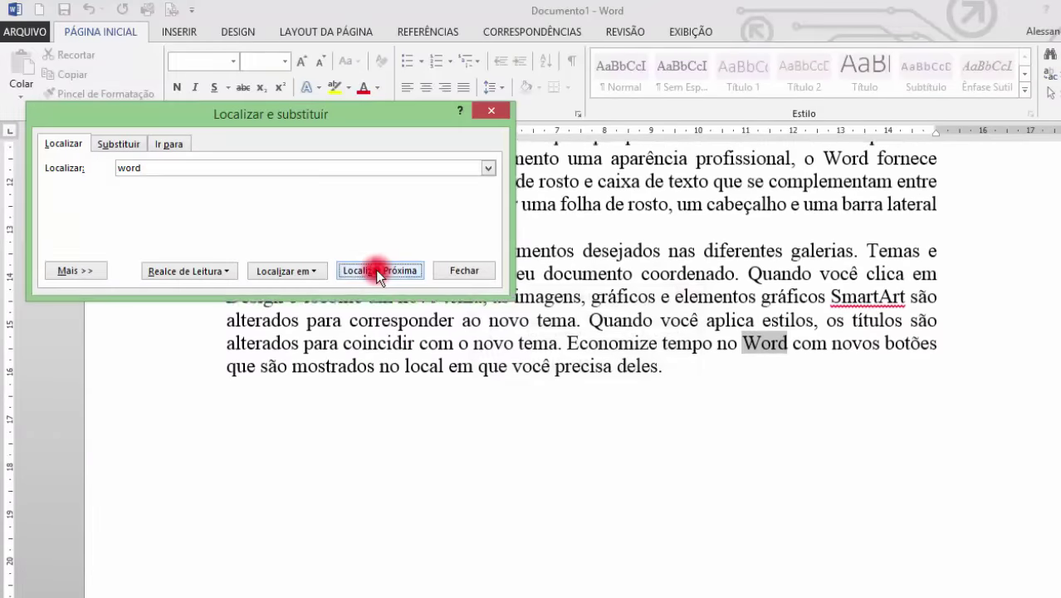
left_click(376, 270)
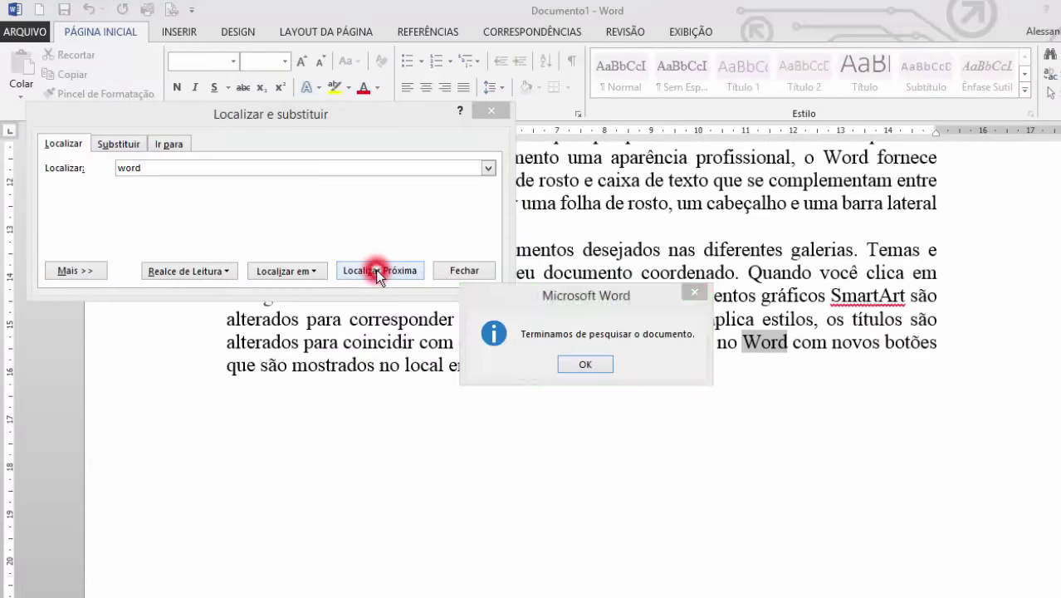
Dismiss the search-finished message and select the term in the Find box
left_click(606, 363)
scroll(606, 360, "up", 2)
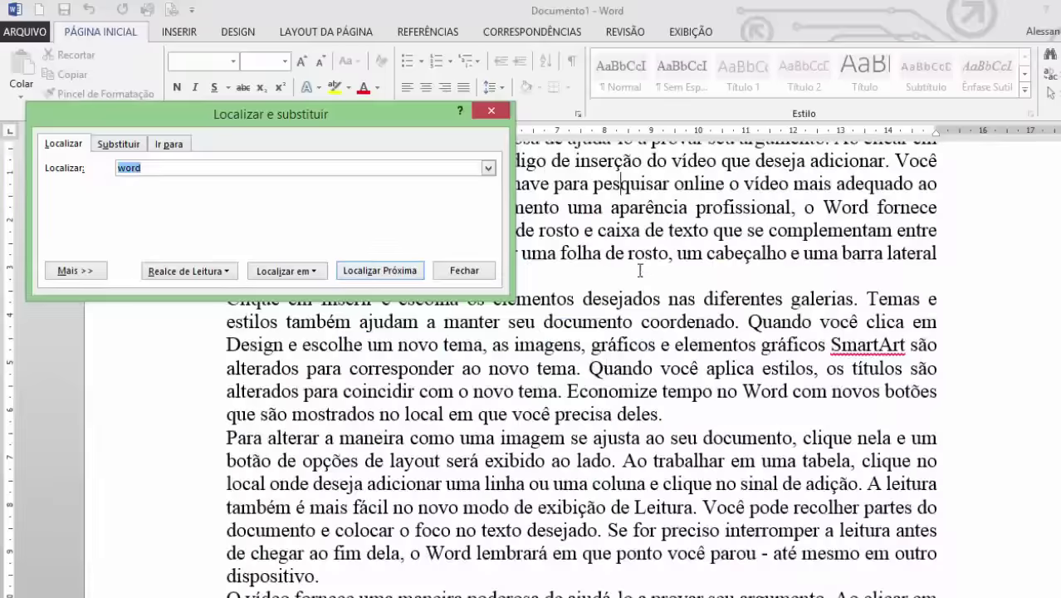
left_click(173, 167)
Erase the search term, close the Find window, and move to the 'Clique em Inserir' paragraph
double_click(193, 168)
key("BackSpace")
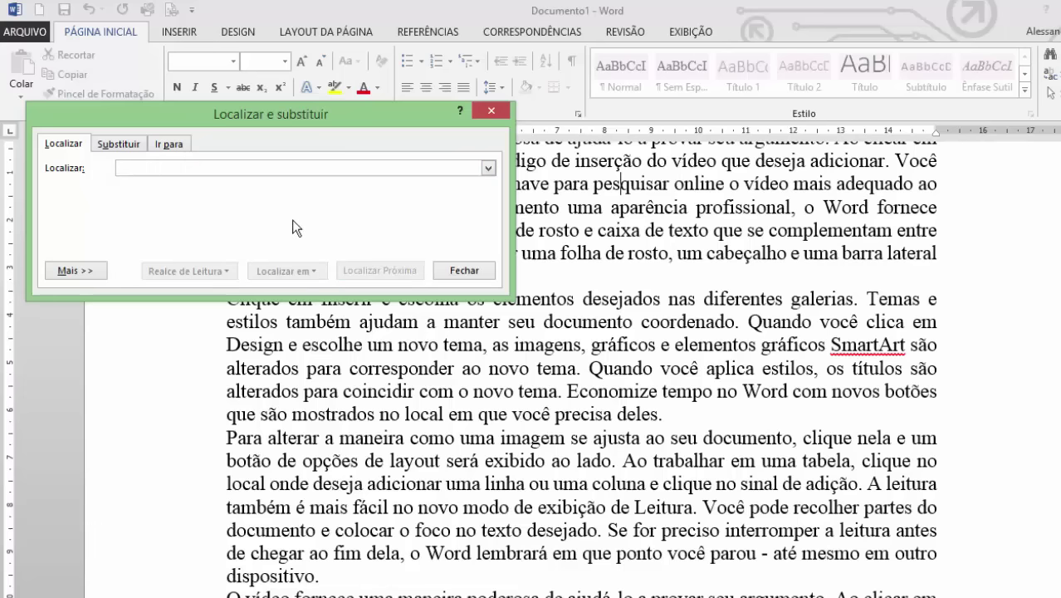
key("Escape")
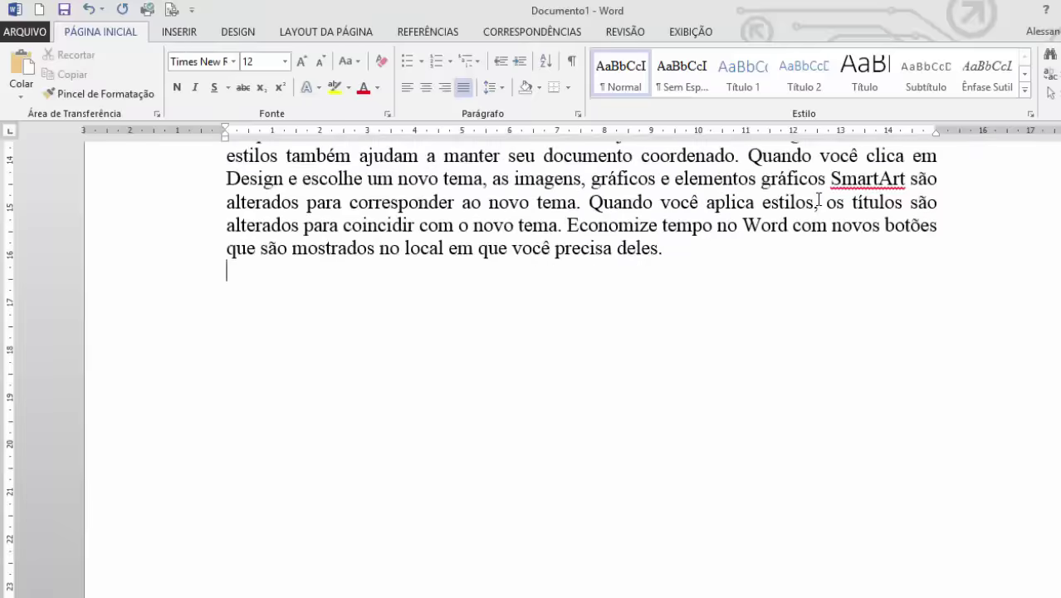
key("ctrl+Up")
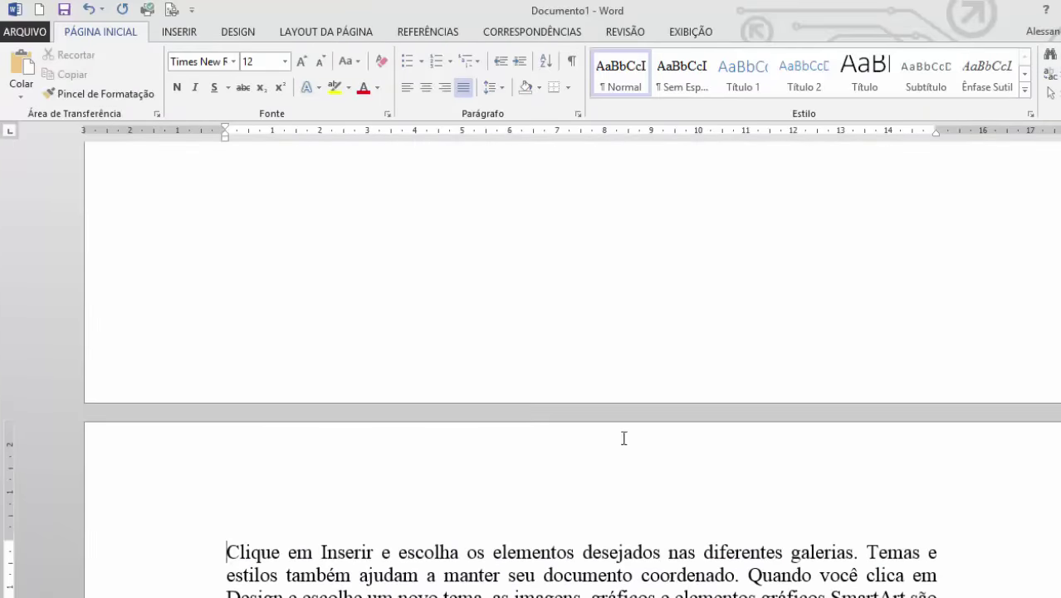
scroll(351, 531, "down", 9)
scroll(332, 451, "up", 1)
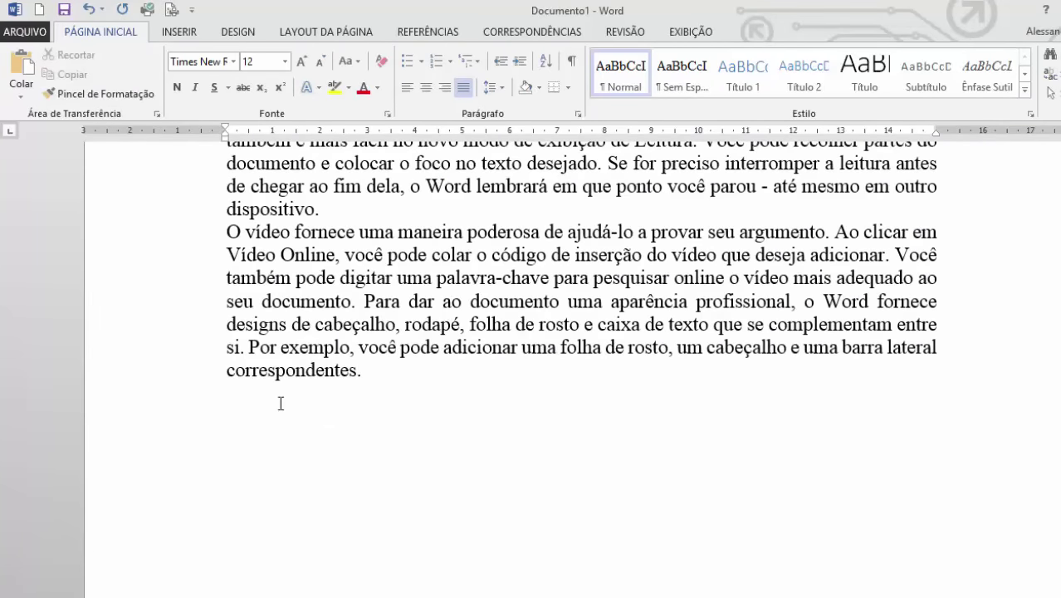
With ¶ marks shown, delete the page break after 'correspondentes.' and hide the marks again
left_click(572, 61)
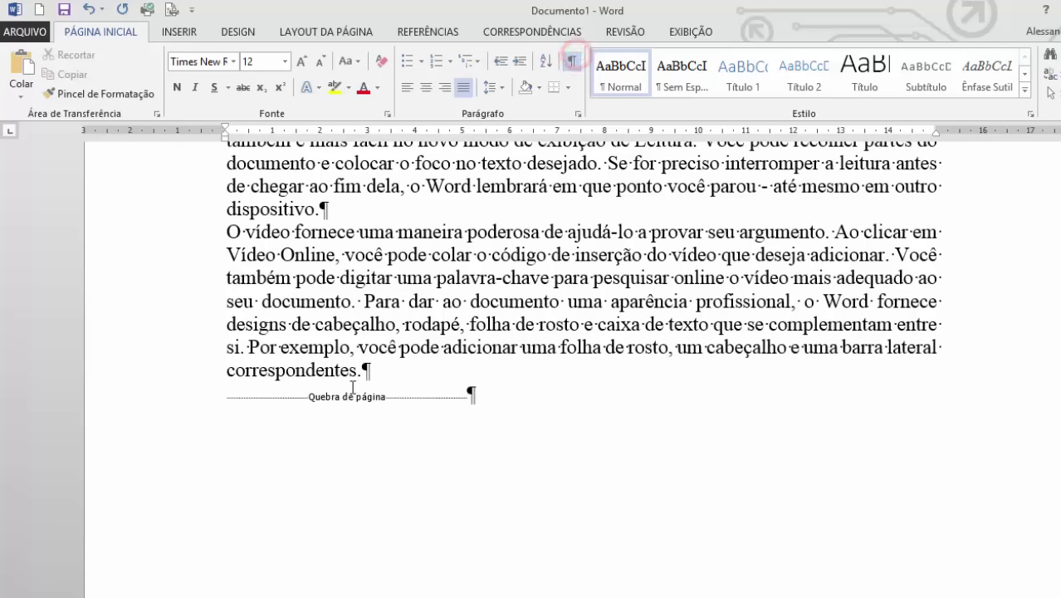
left_click(378, 375)
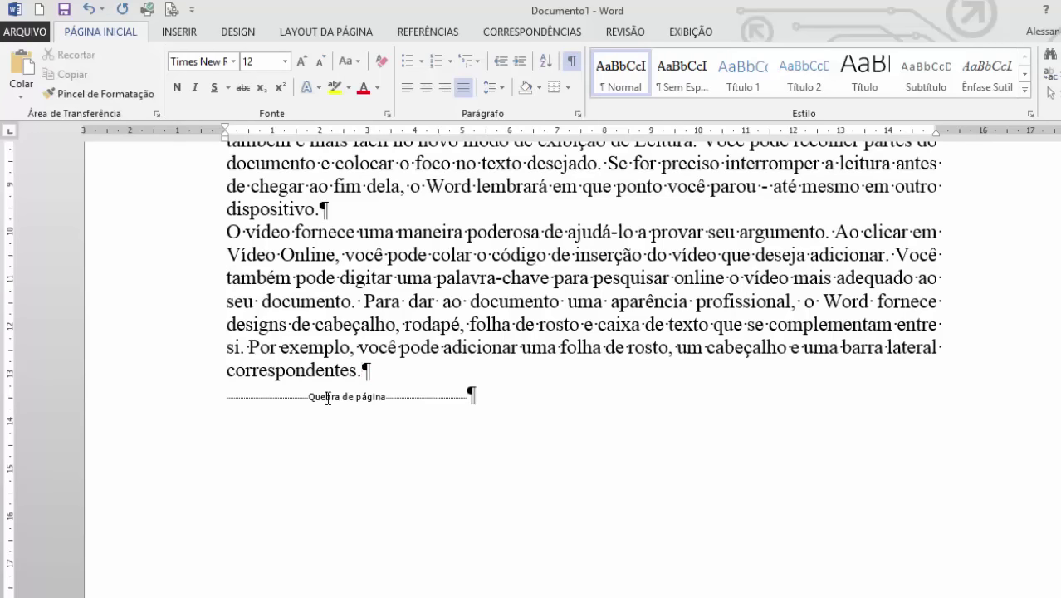
key("Delete")
left_click(407, 298)
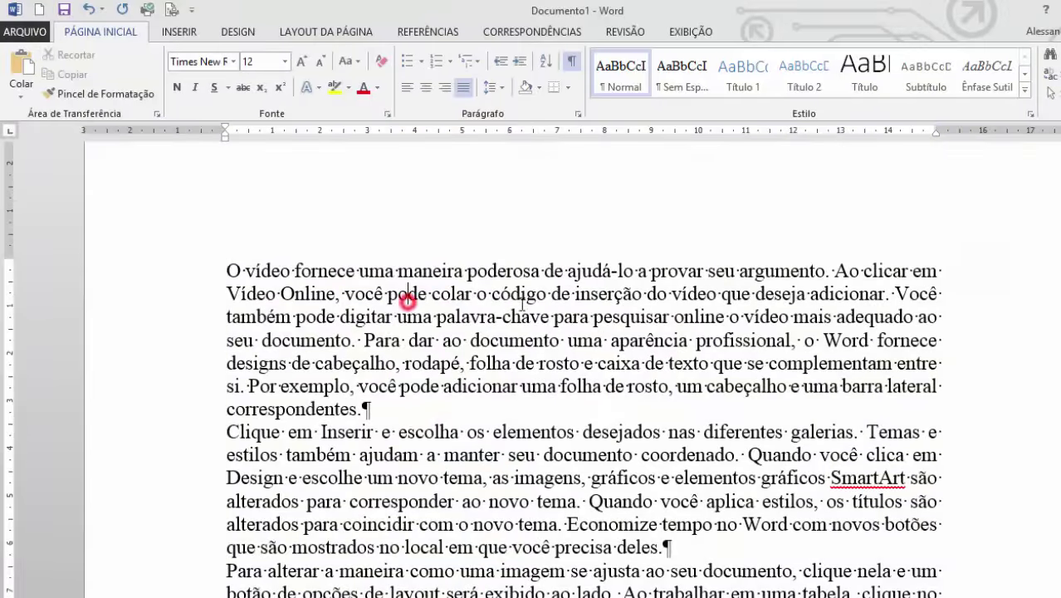
left_click(571, 62)
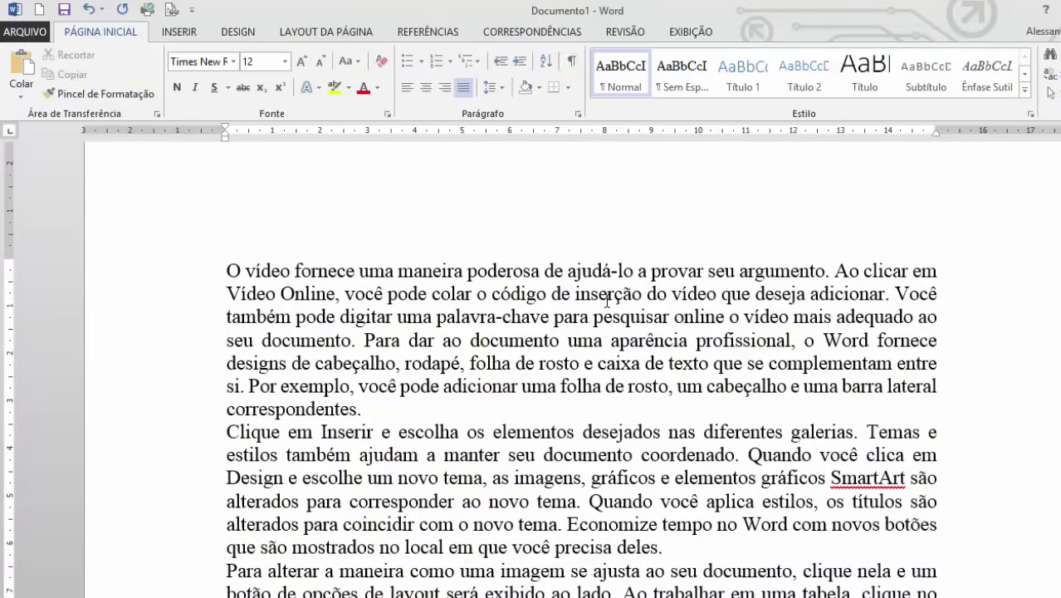
Open the advanced Find dialog and clear the old 'word' search term
key("ctrl+f")
type("Word")
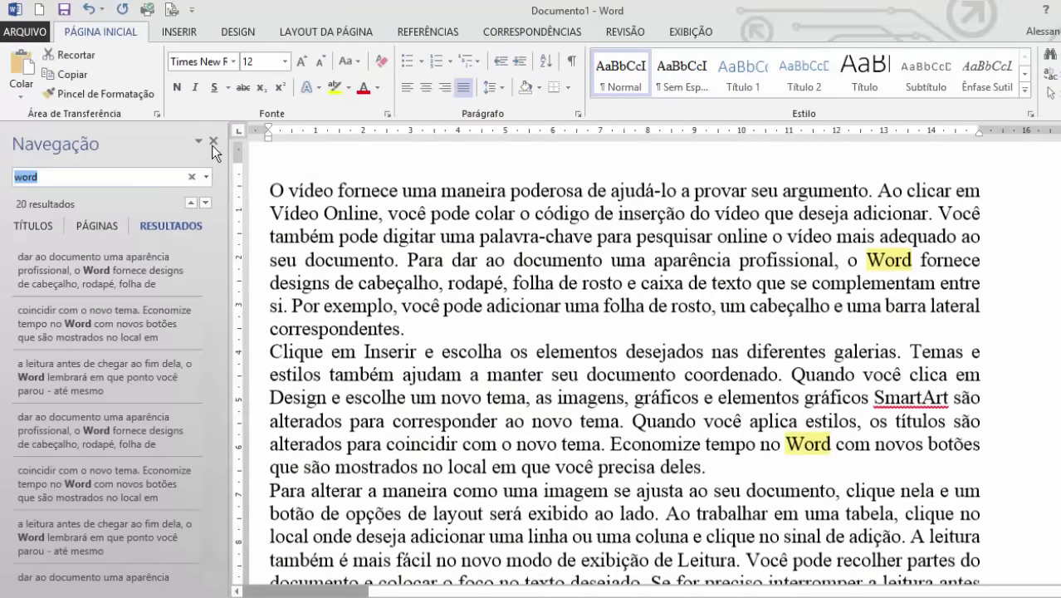
left_click(212, 143)
left_click(1050, 53)
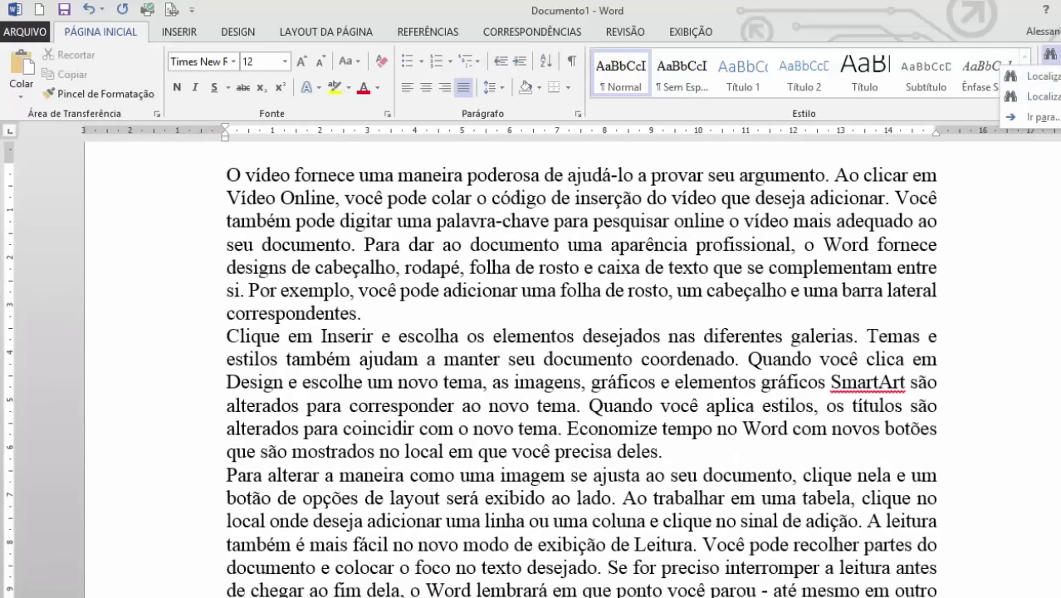
left_click(1030, 95)
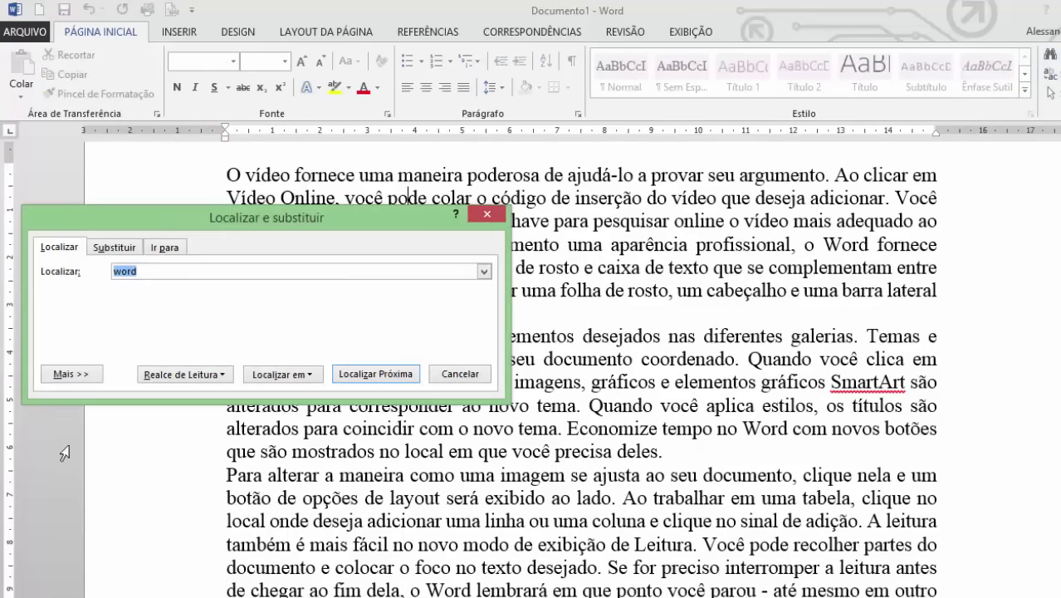
left_click(152, 272)
double_click(153, 273)
key("BackSpace")
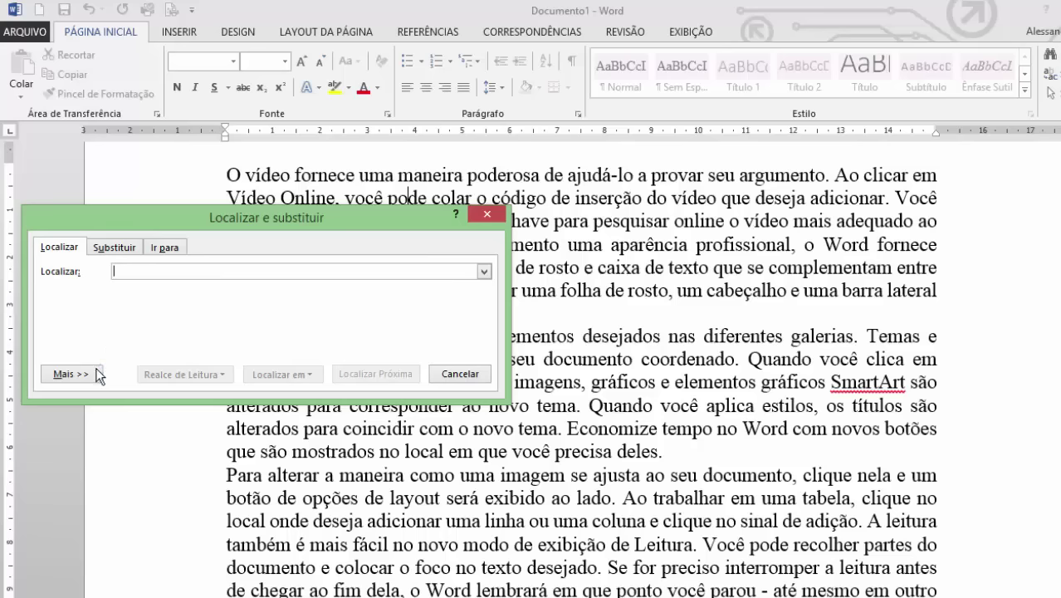
Search for Manual Page Break (^m) via More > Special and find the next one
left_click(96, 373)
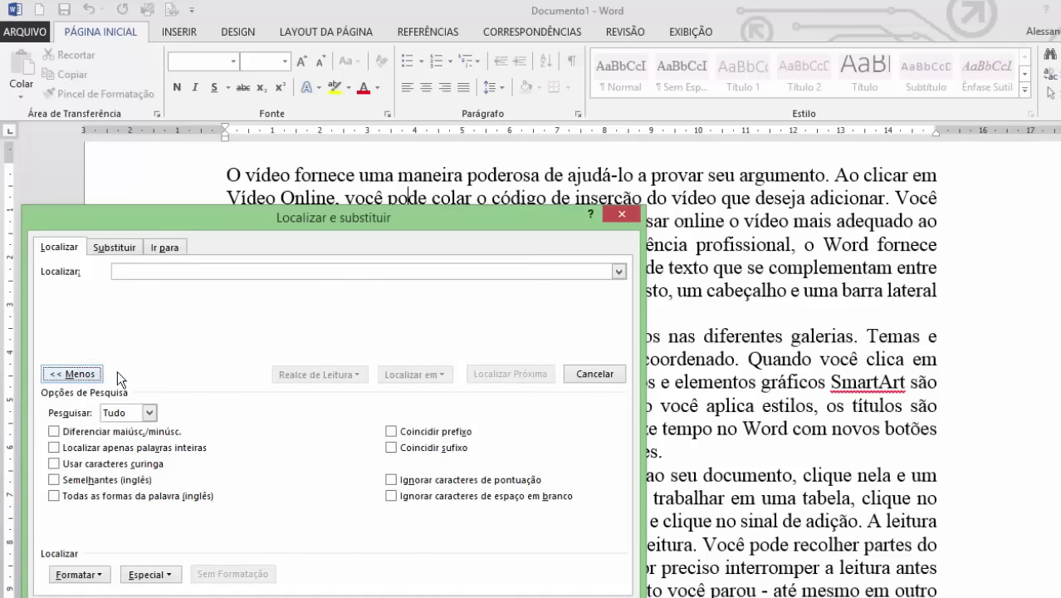
left_click(153, 575)
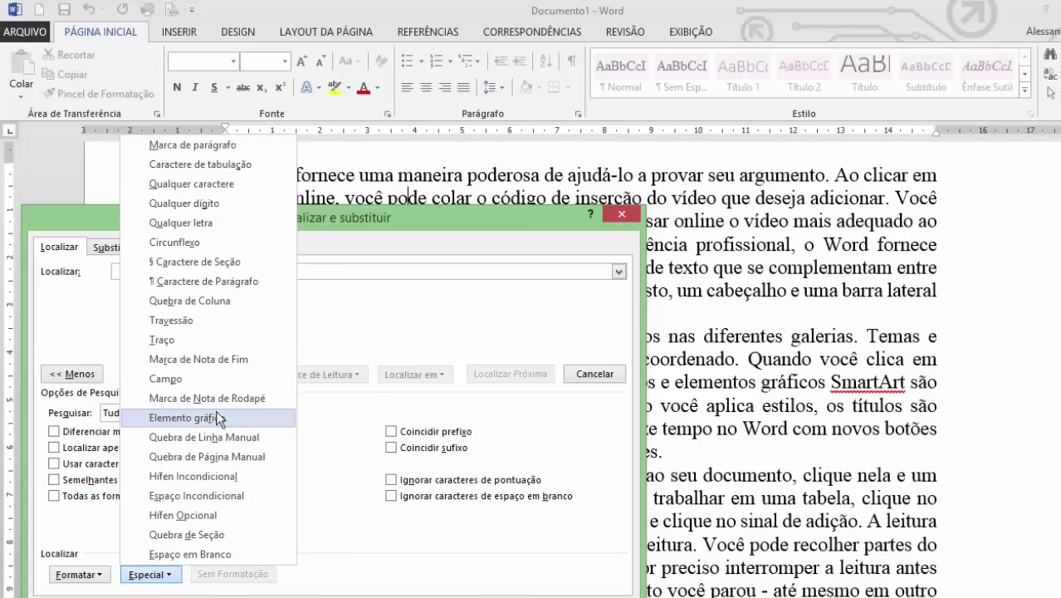
left_click(211, 457)
left_click(165, 575)
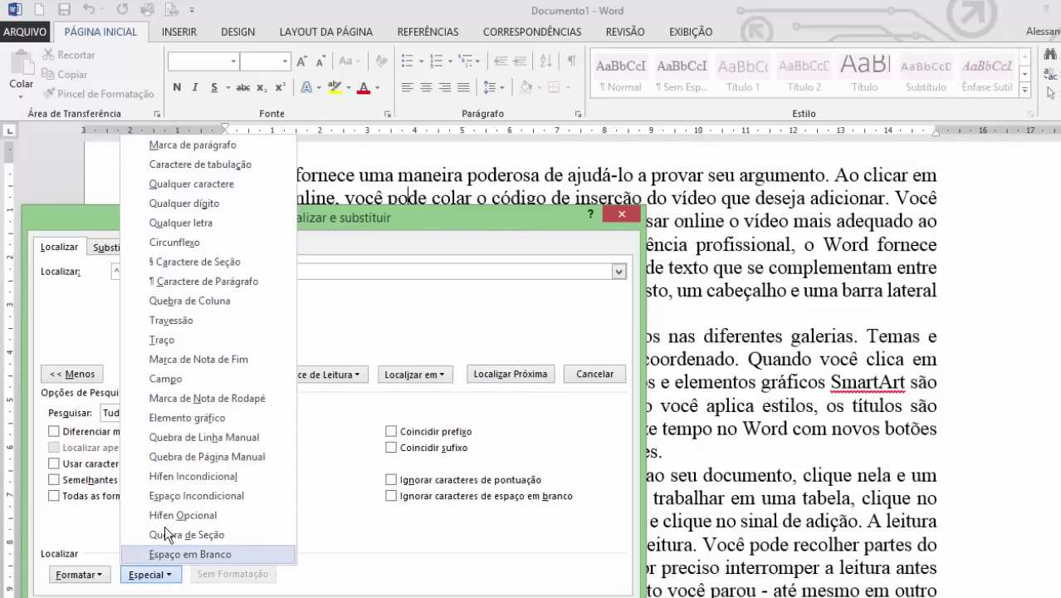
left_click(186, 457)
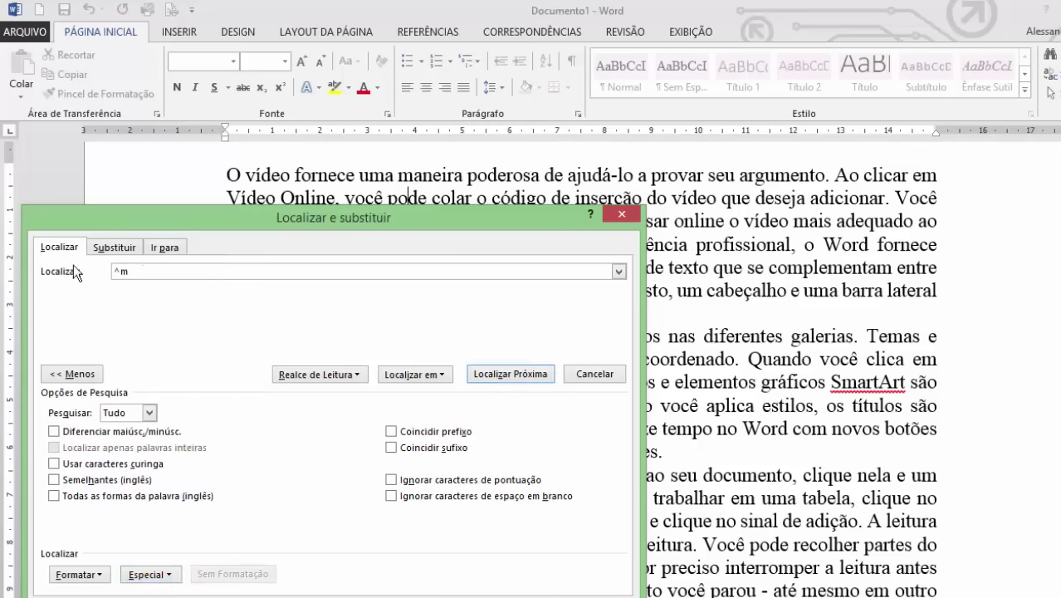
double_click(128, 274)
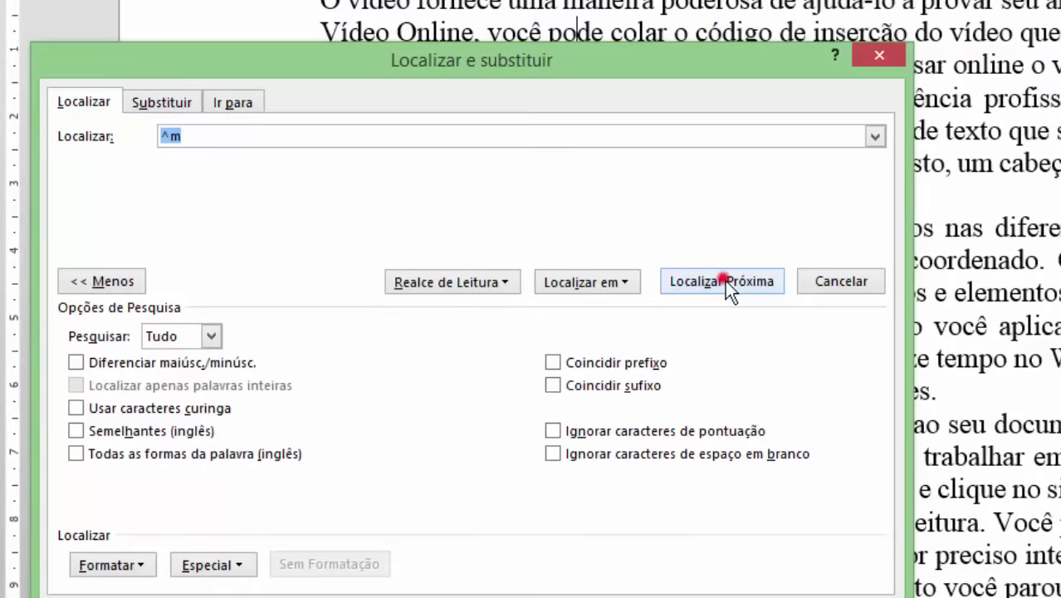
left_click(726, 280)
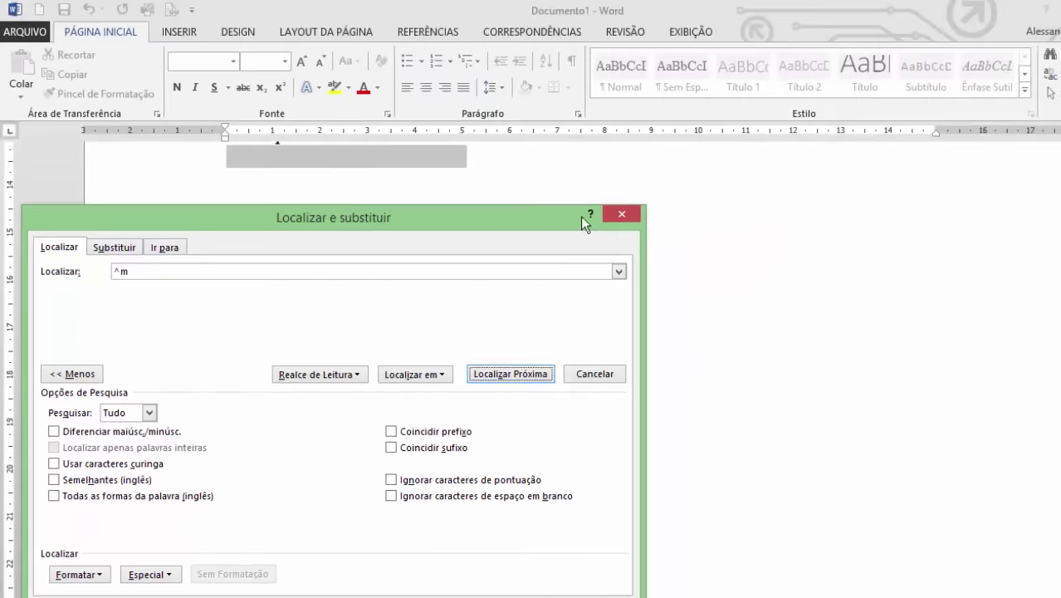
Close the dialog, toggle ¶ marks to check the break, and return to the document start
left_click(623, 212)
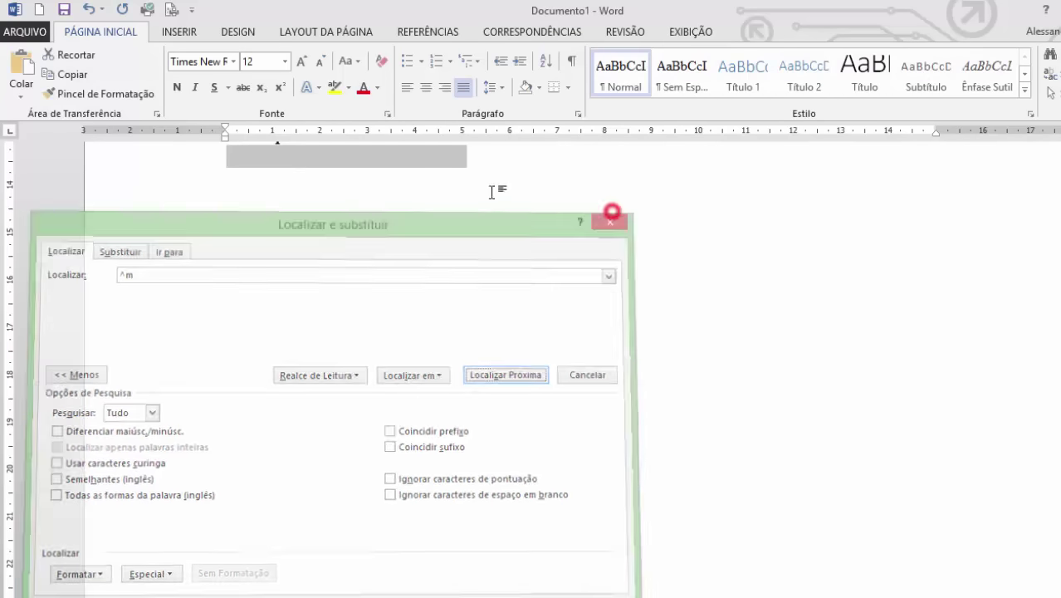
scroll(499, 245, "up", 3)
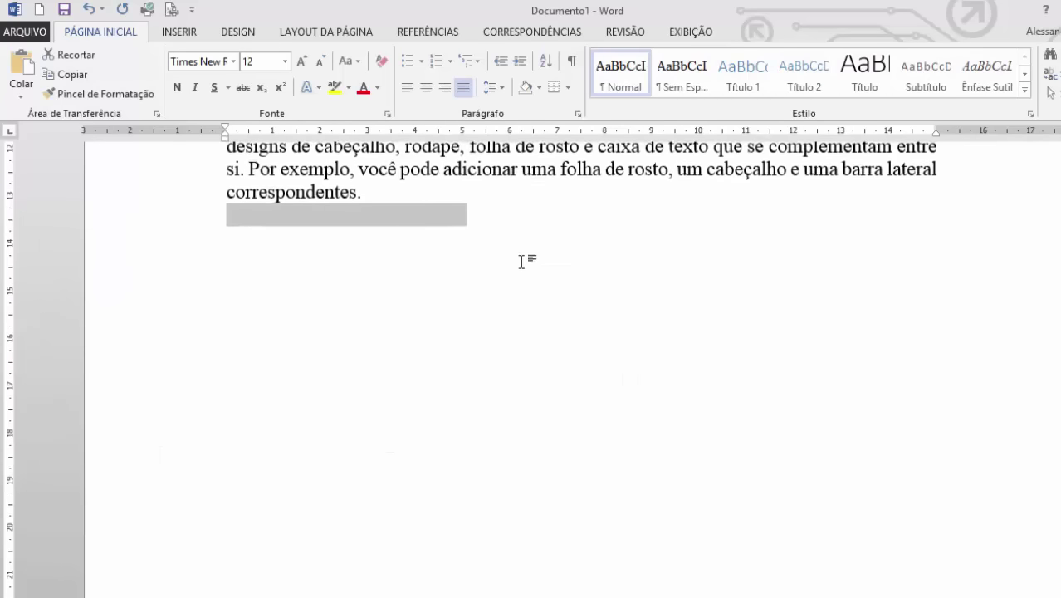
left_click(571, 67)
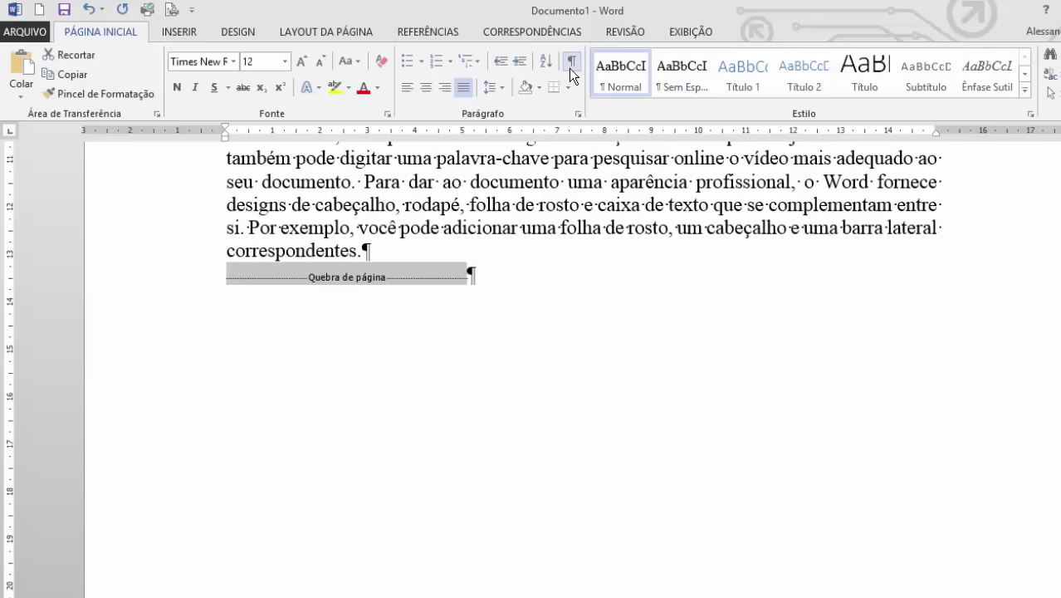
left_click(571, 68)
left_click(498, 212)
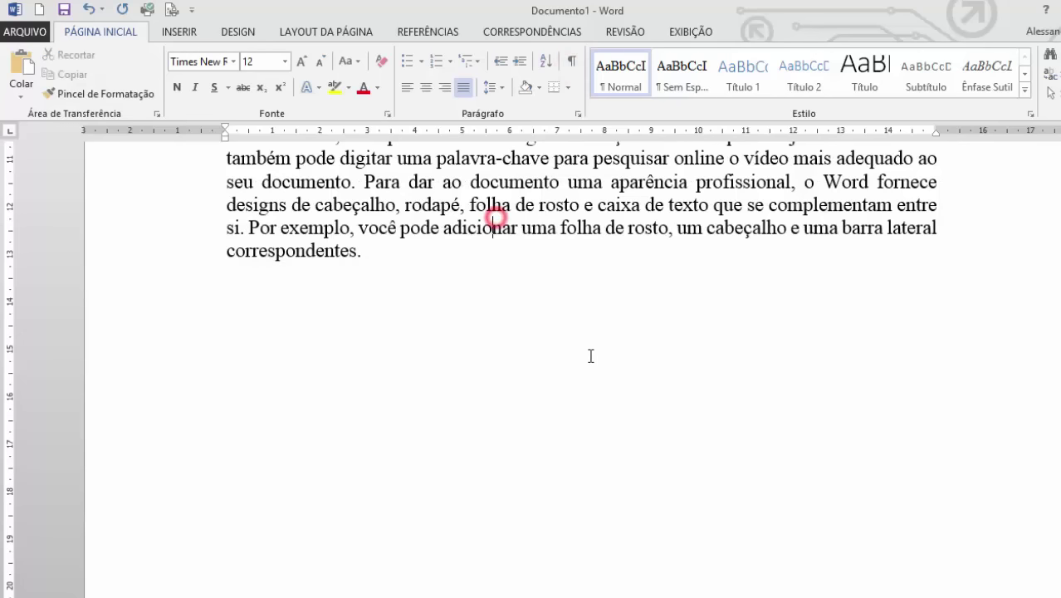
key("ctrl+v")
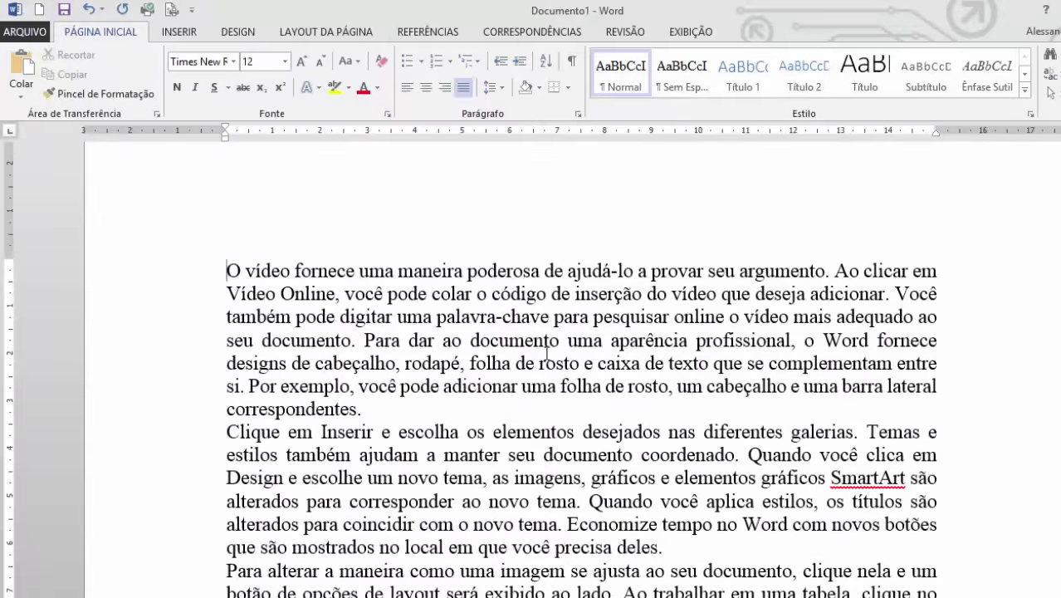
In Advanced Find, set the search term to the Paragraph Mark special character (^p)
left_click(1051, 51)
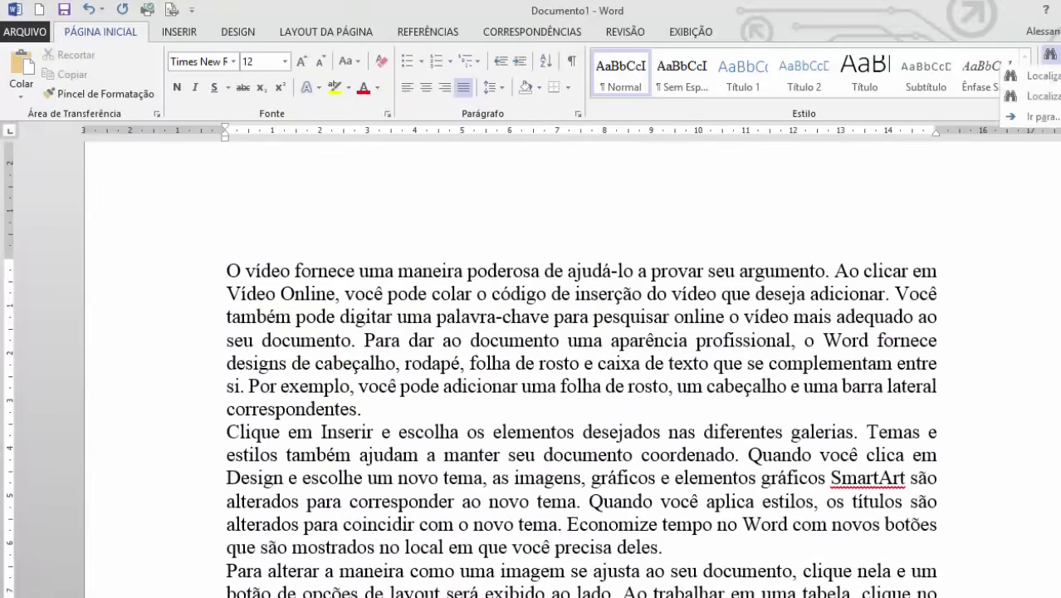
left_click(1050, 81)
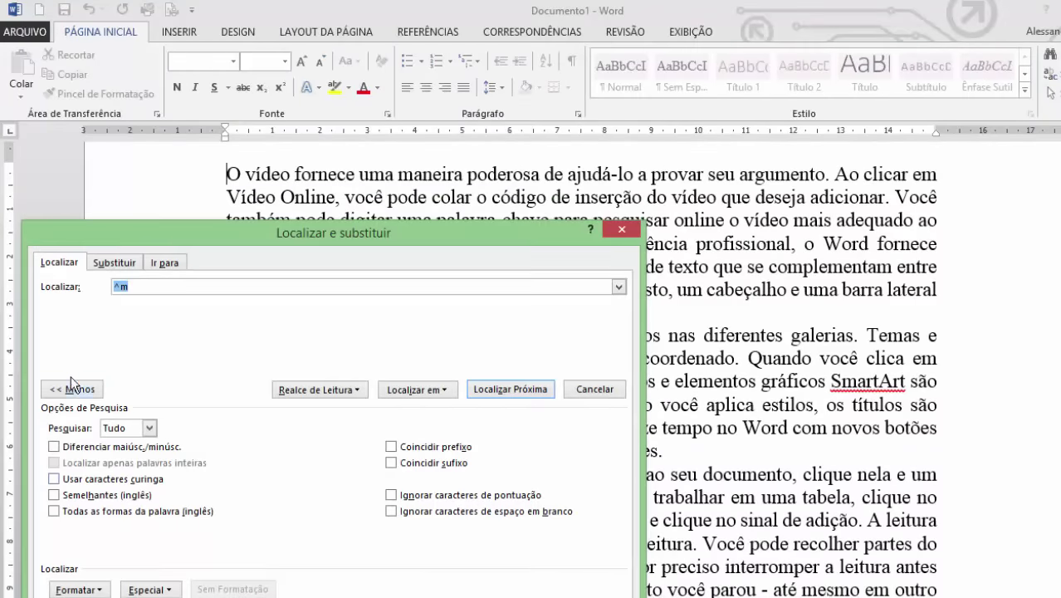
left_click(133, 588)
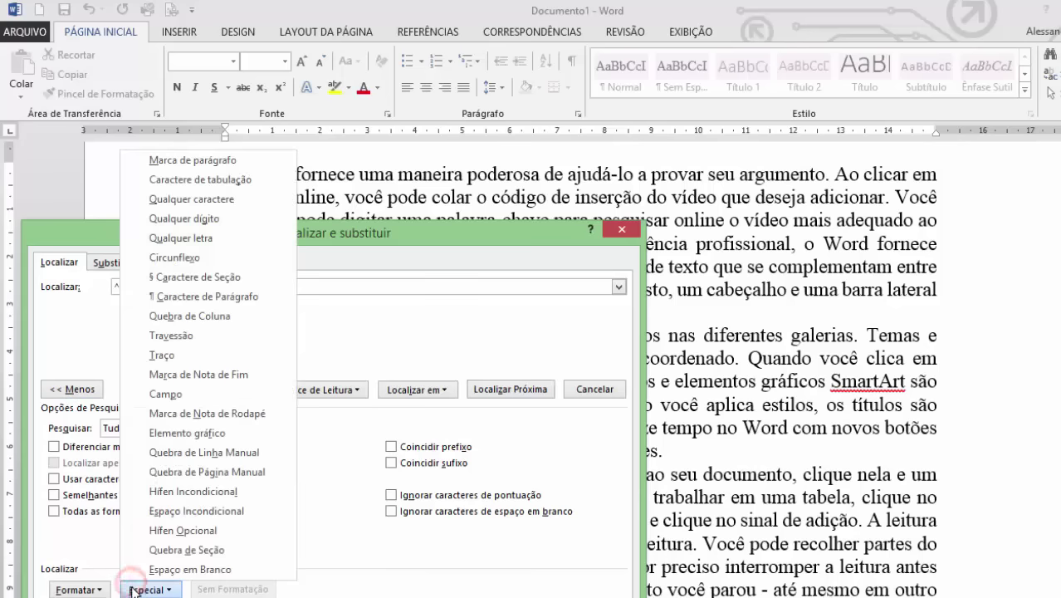
left_click(170, 164)
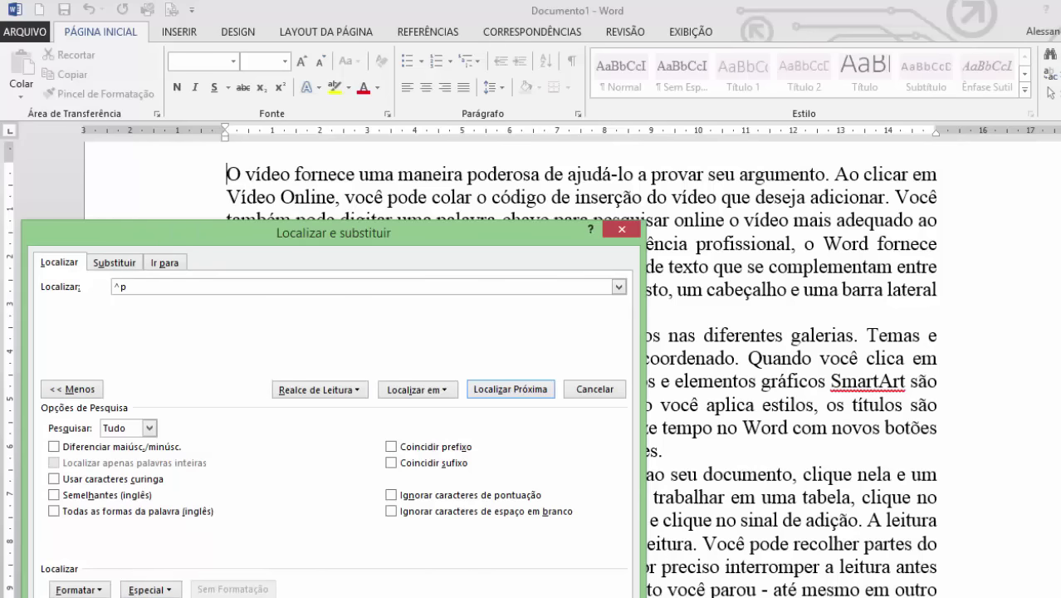
Step through several paragraph-mark matches to the one after 'correspondentes.', then close the dialog
left_click(526, 386)
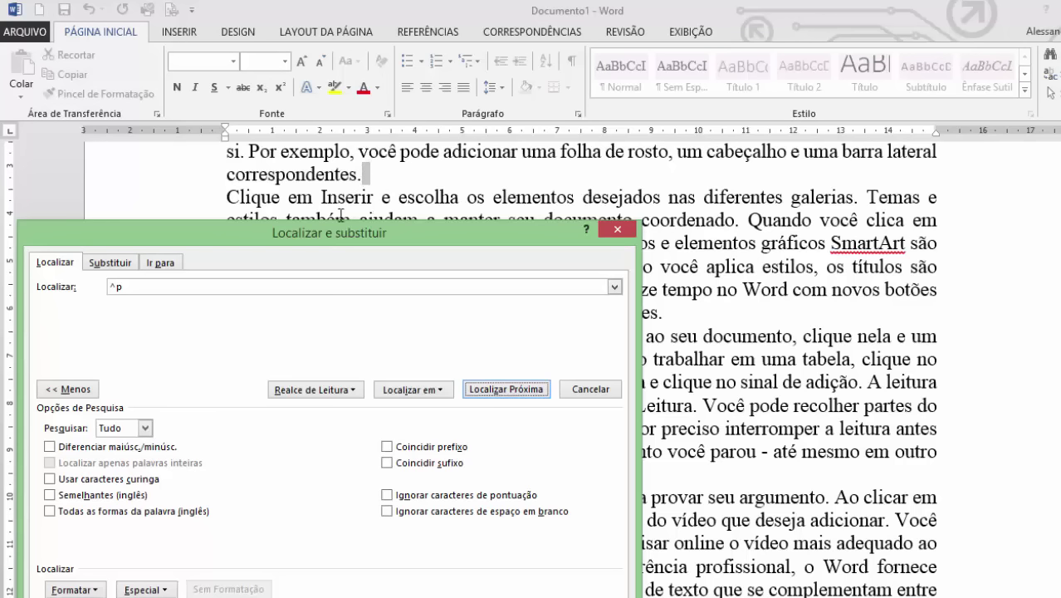
left_click(475, 389)
left_click(475, 388)
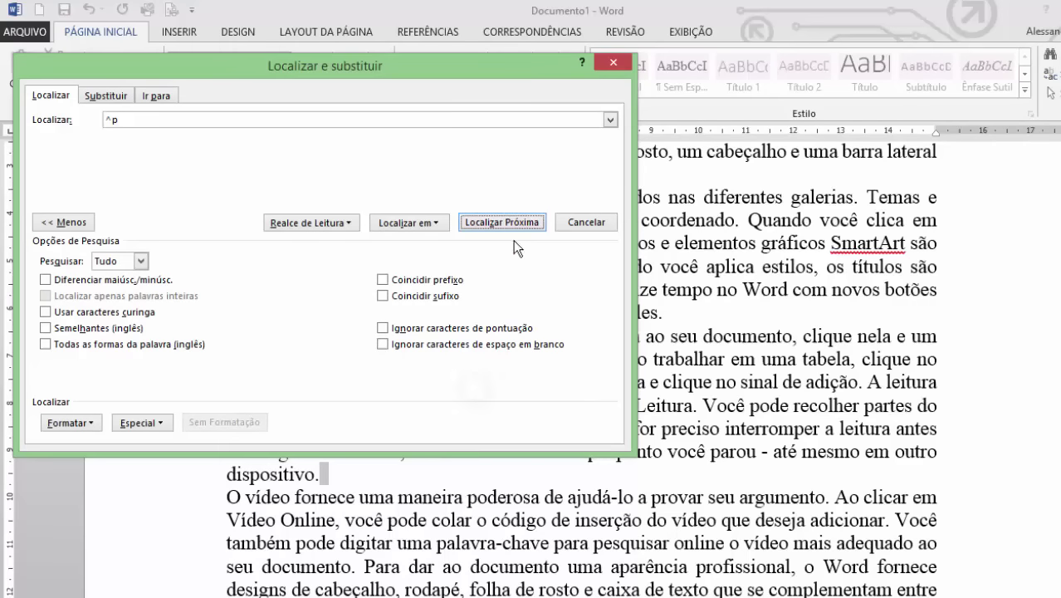
left_click(511, 224)
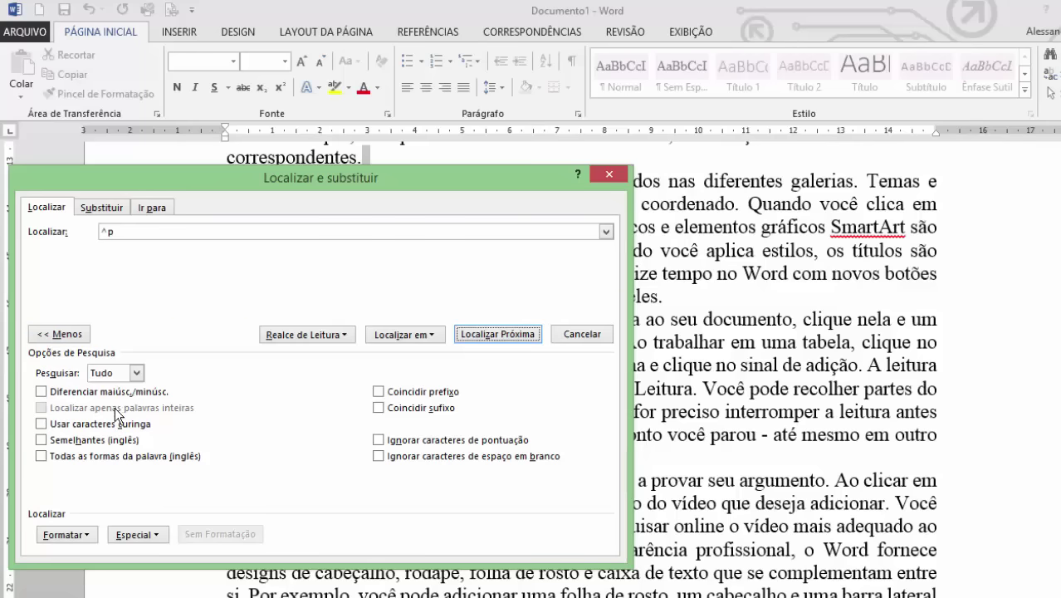
left_click(582, 334)
left_click(862, 255)
Search for 'word' in the Navigation pane
scroll(490, 378, "up", 3)
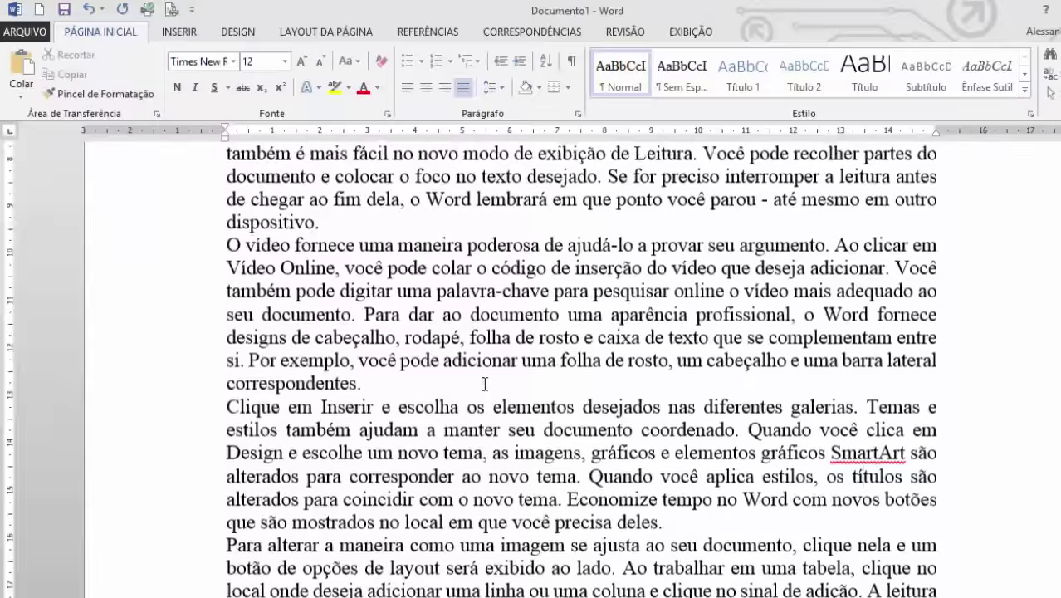
scroll(490, 378, "up", 5)
scroll(490, 378, "up", 2)
key("ctrl+l")
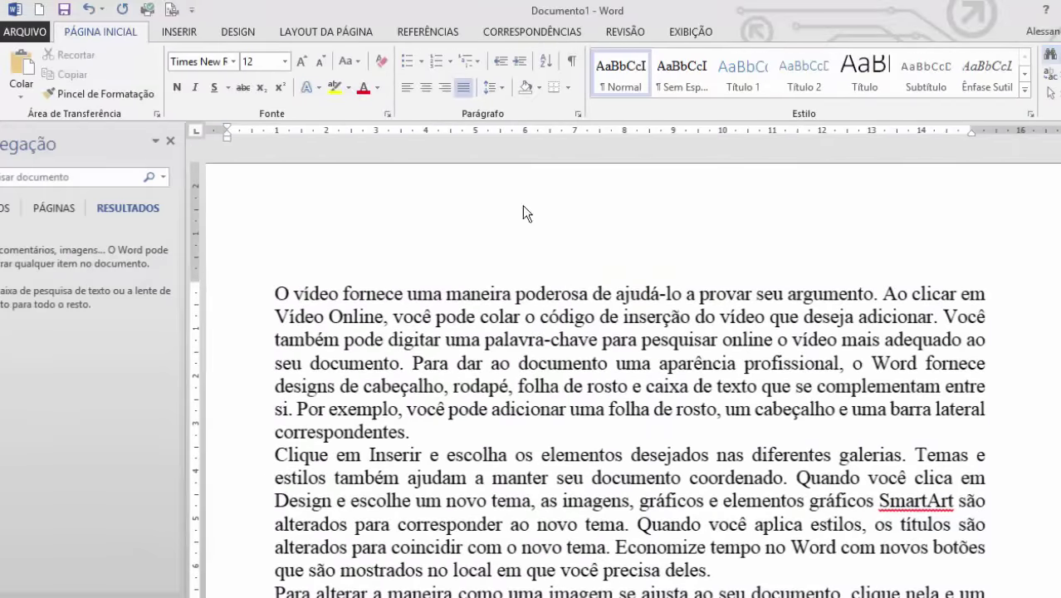
type("word")
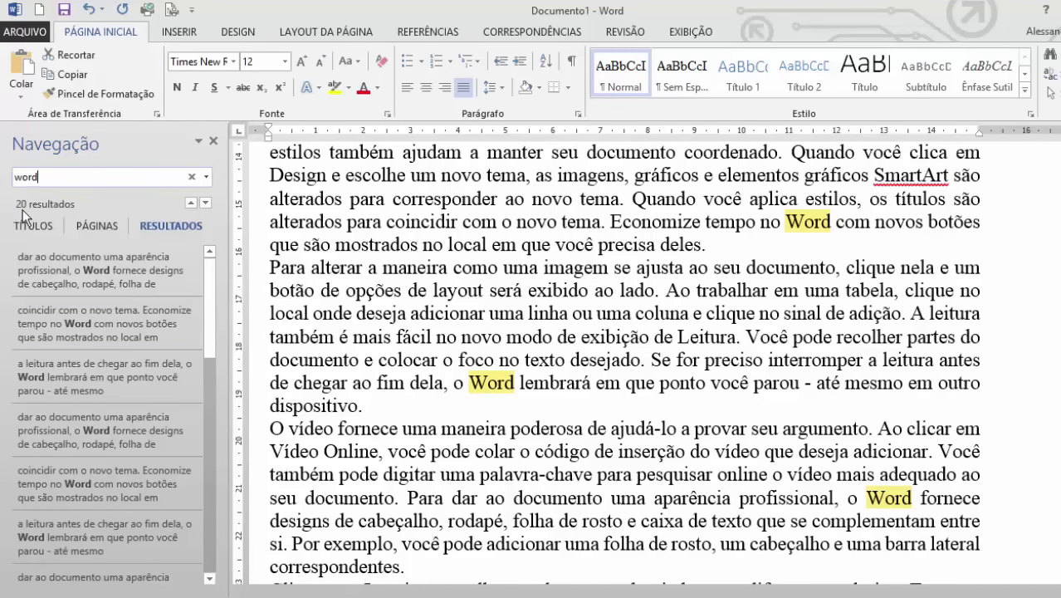
Change the capital W to lowercase in two found occurrences of Word
left_click(741, 282)
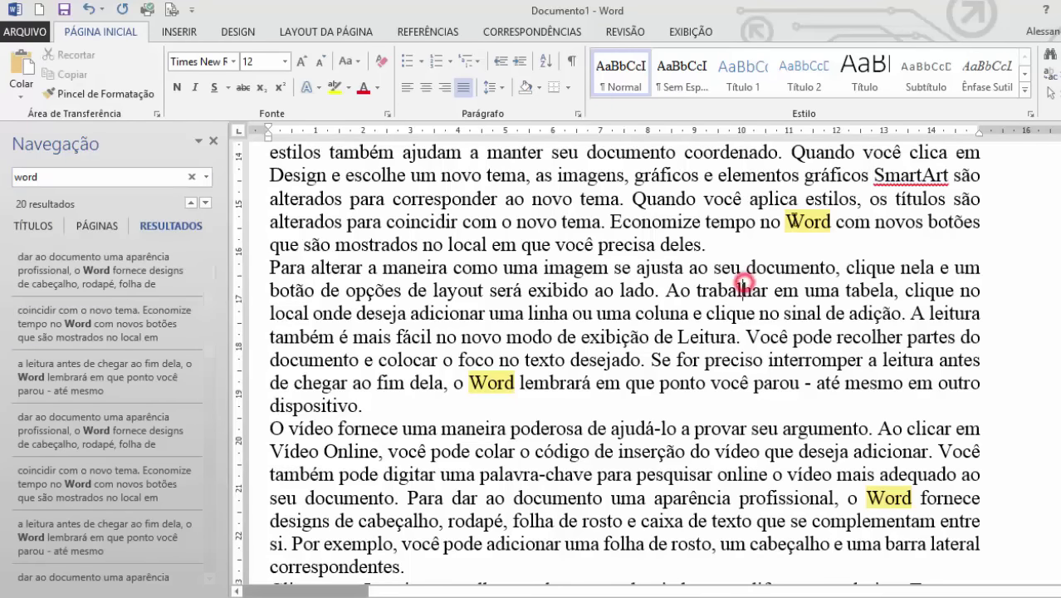
left_click(799, 222)
key("BackSpace")
type("w")
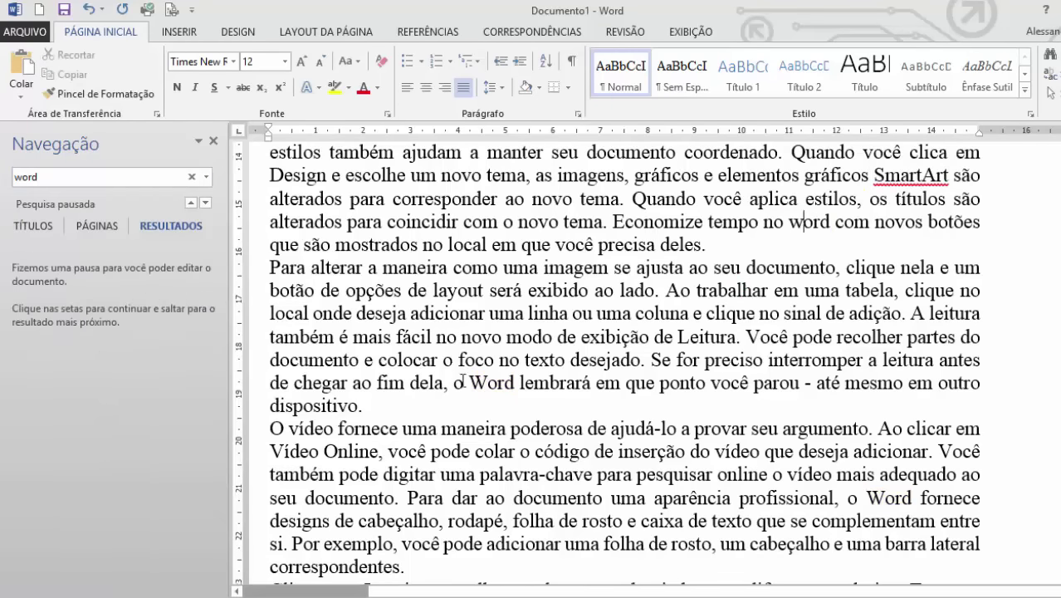
left_click_drag(471, 382, 485, 383)
type("w")
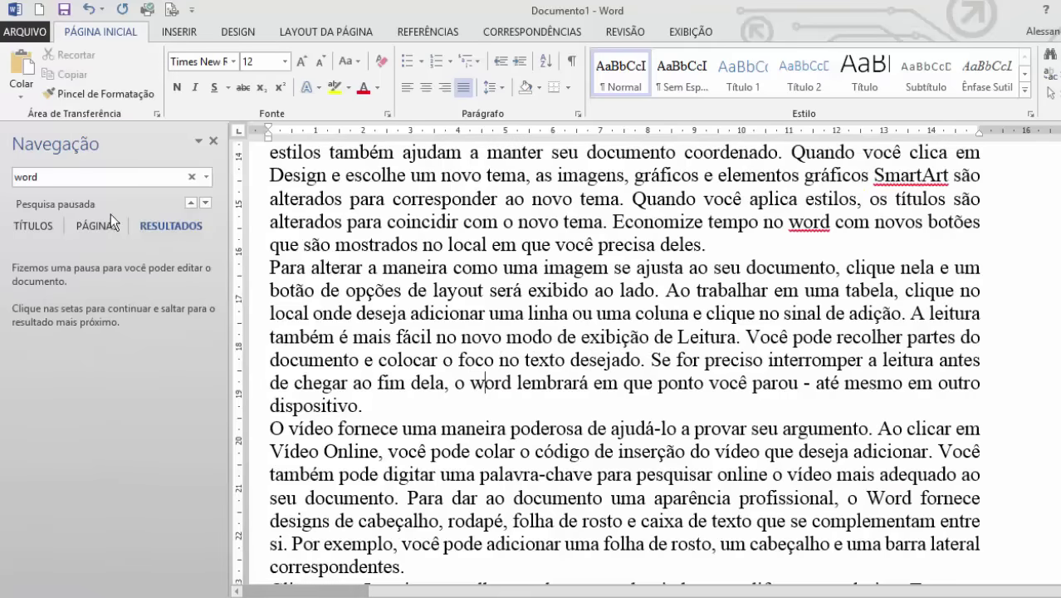
Resume the 'word' search and step to the next match
left_click(50, 177)
left_click(137, 178)
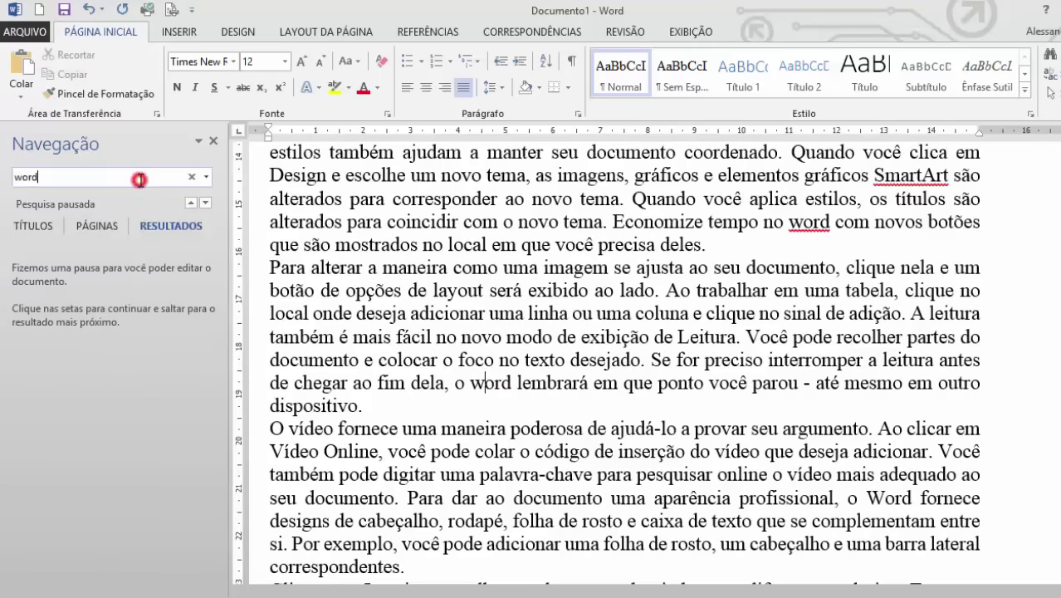
key("Return")
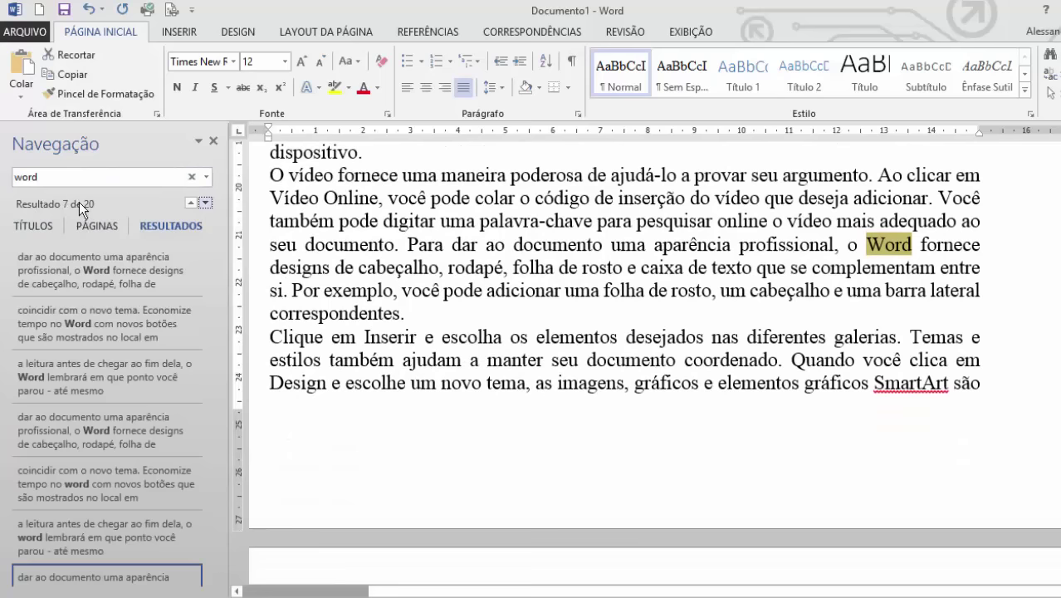
left_click(466, 176)
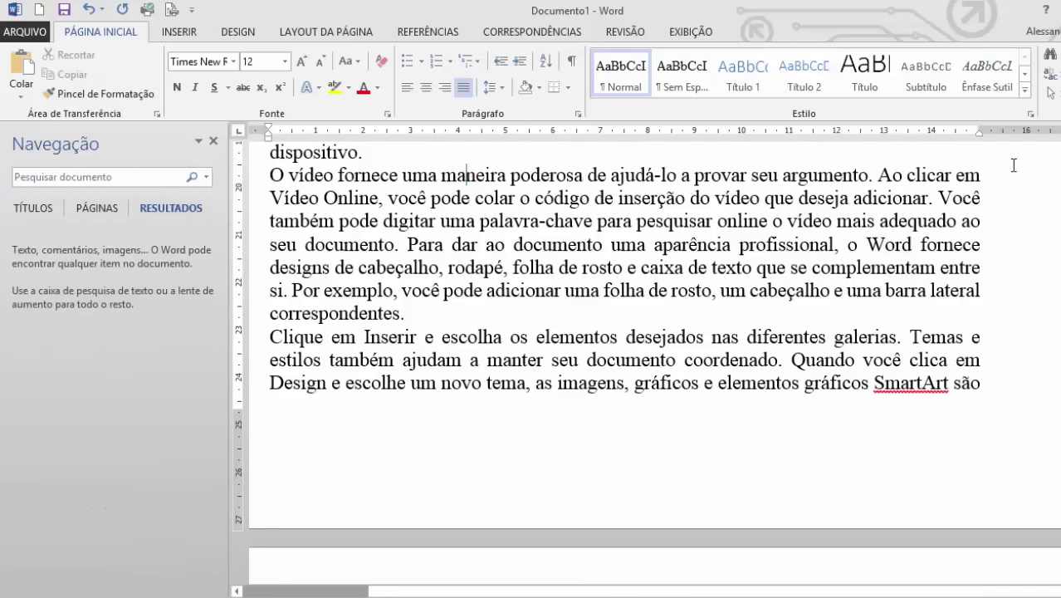
left_click(1050, 53)
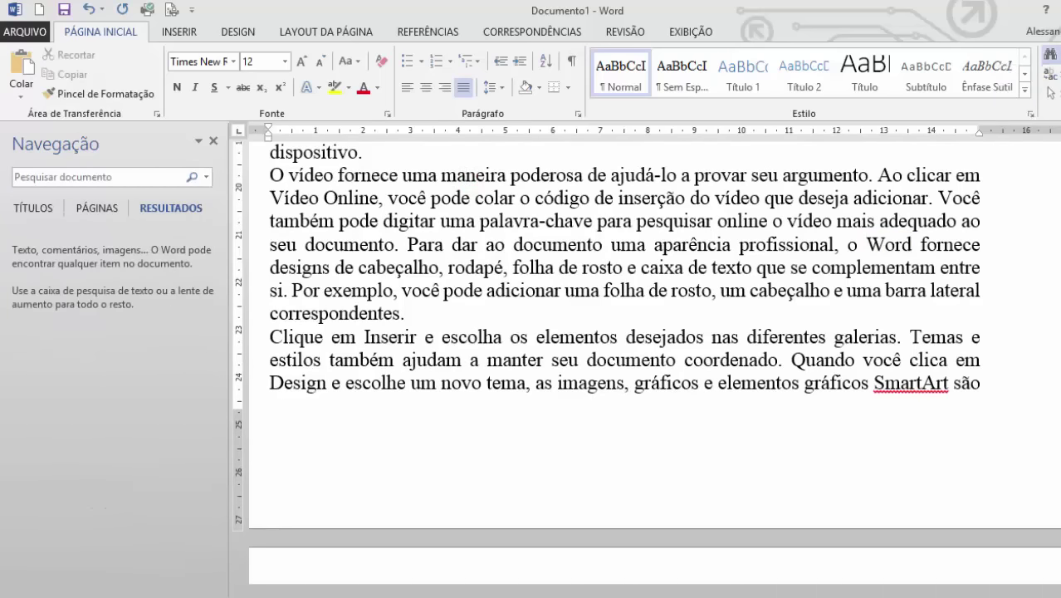
In Advanced Find, turn on Diferenciar maiúsc./minúsc. for the search term 'word'
left_click(1034, 96)
type("word")
left_click(129, 249)
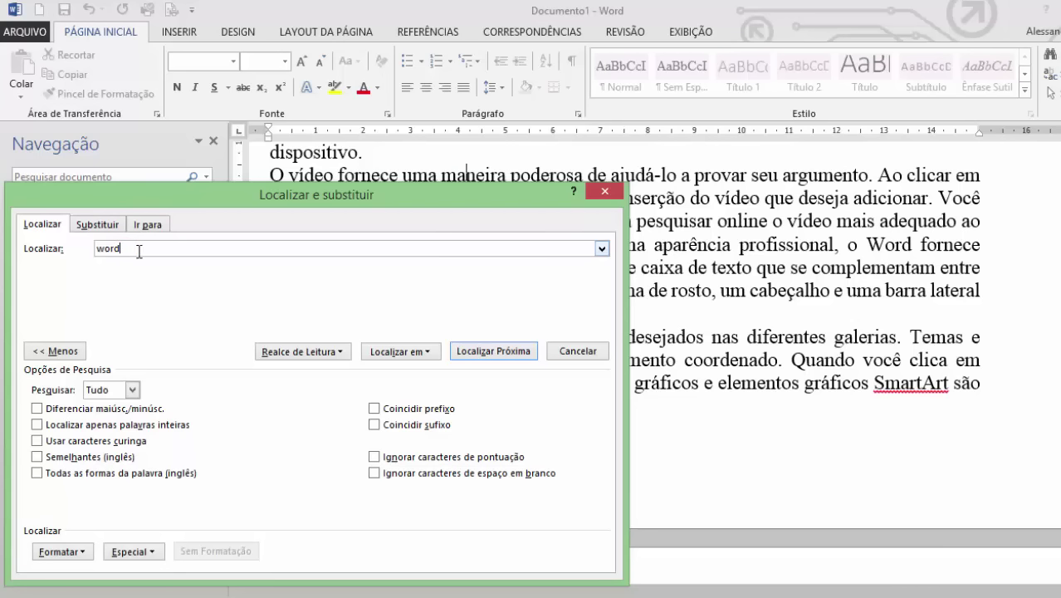
left_click(47, 351)
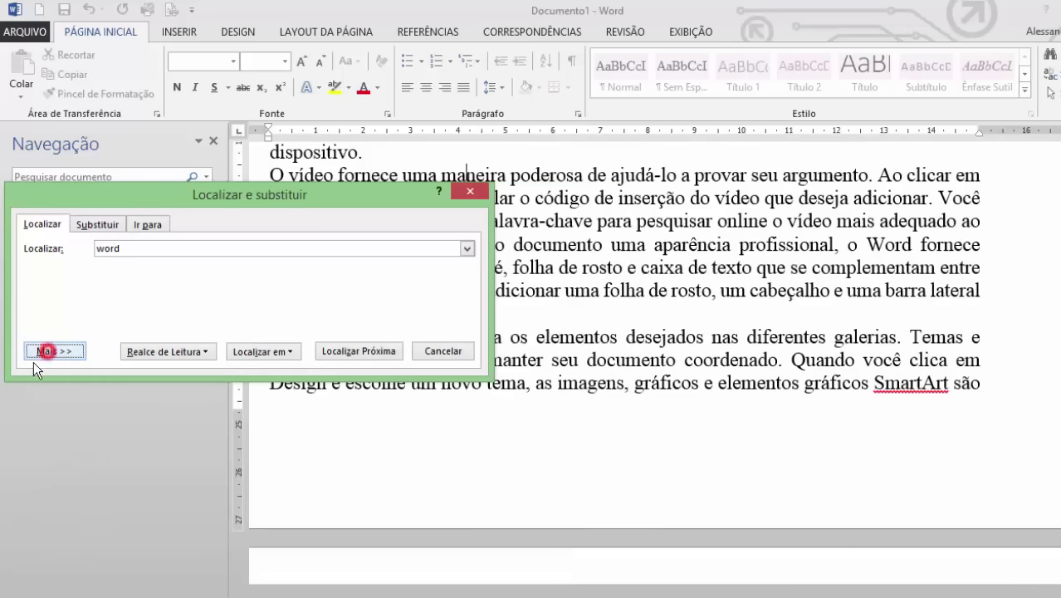
left_click(50, 353)
left_click(36, 409)
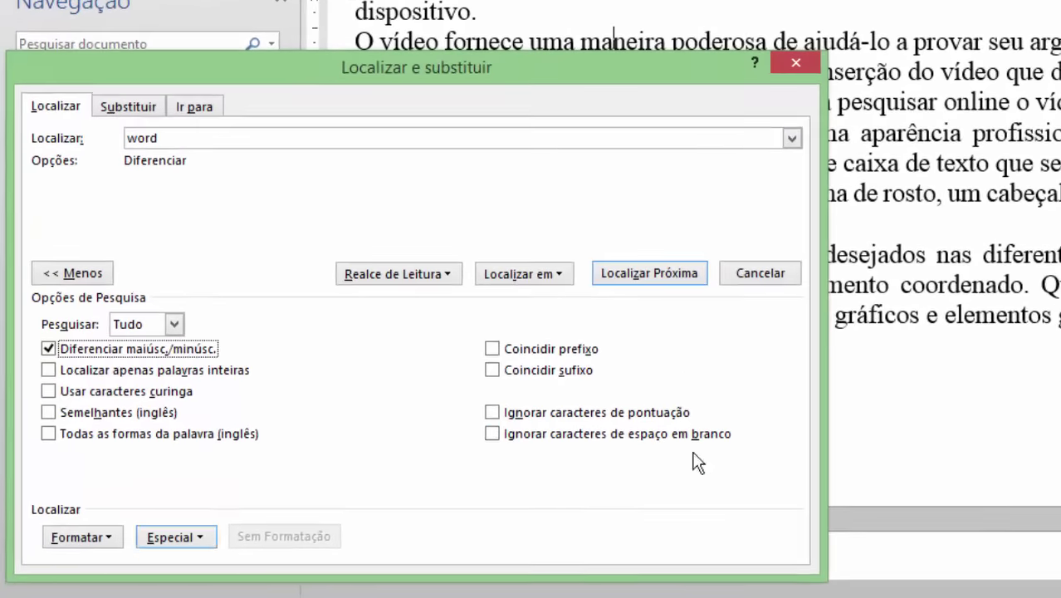
Step through the lowercase 'word' matches to the end of the document and dismiss the message
left_click(524, 349)
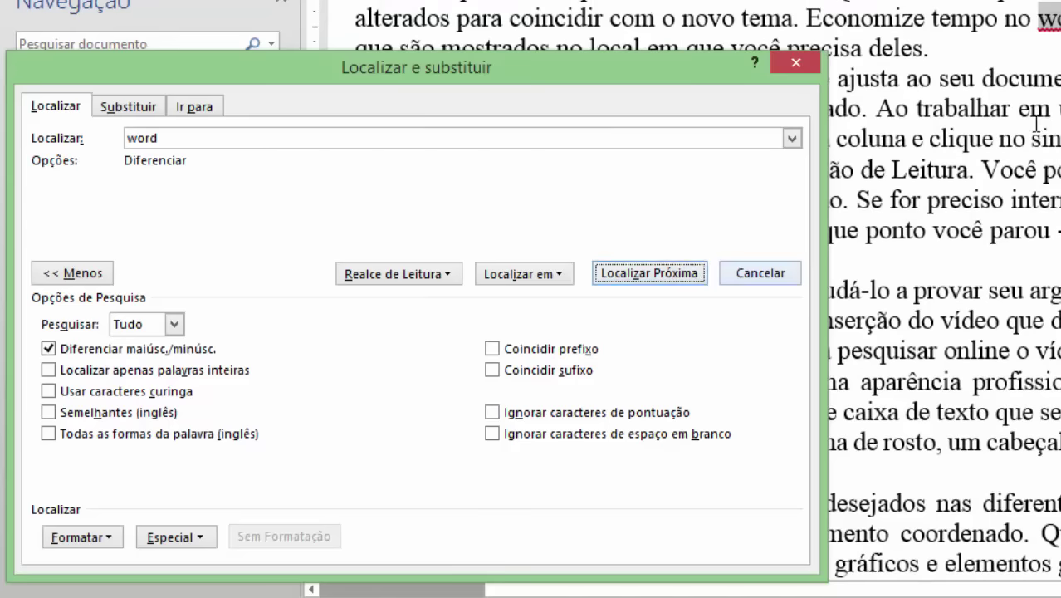
left_click(644, 270)
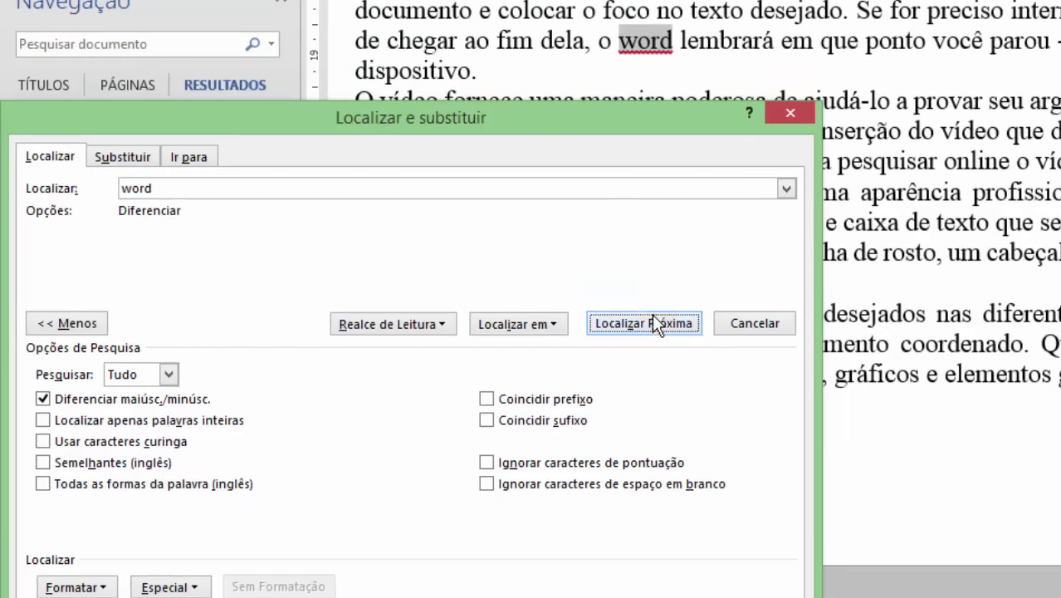
left_click(648, 323)
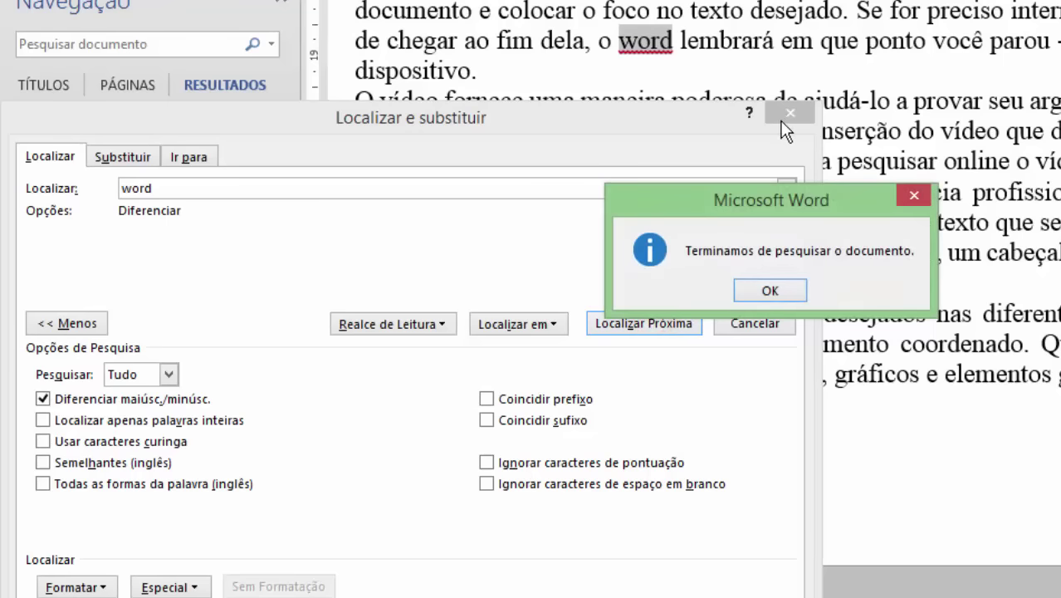
left_click(762, 294)
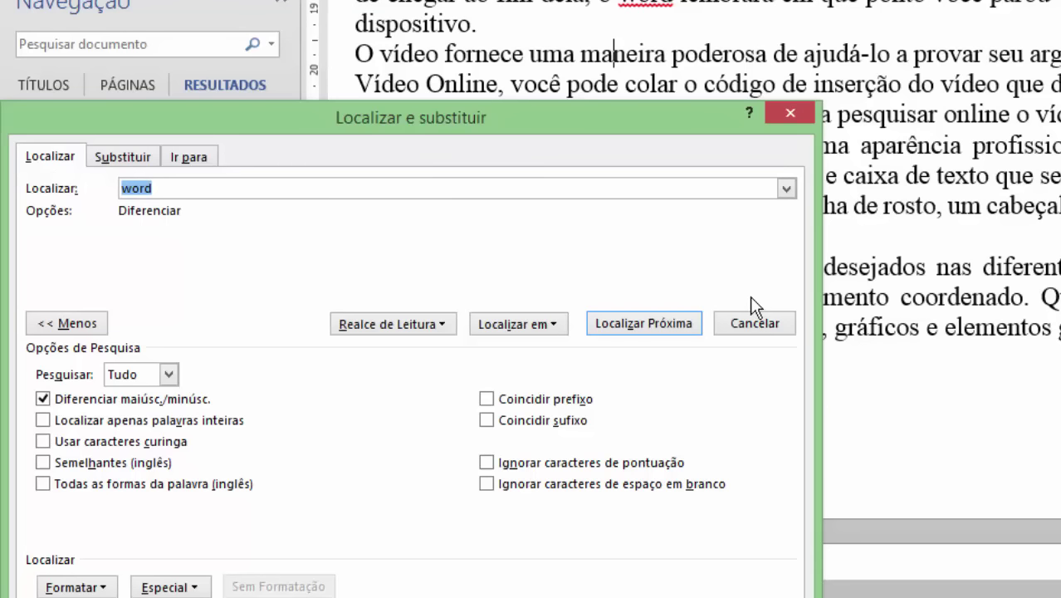
Search for 'simples' with Usar caracteres curinga on and whole-word matching off
left_click(82, 419)
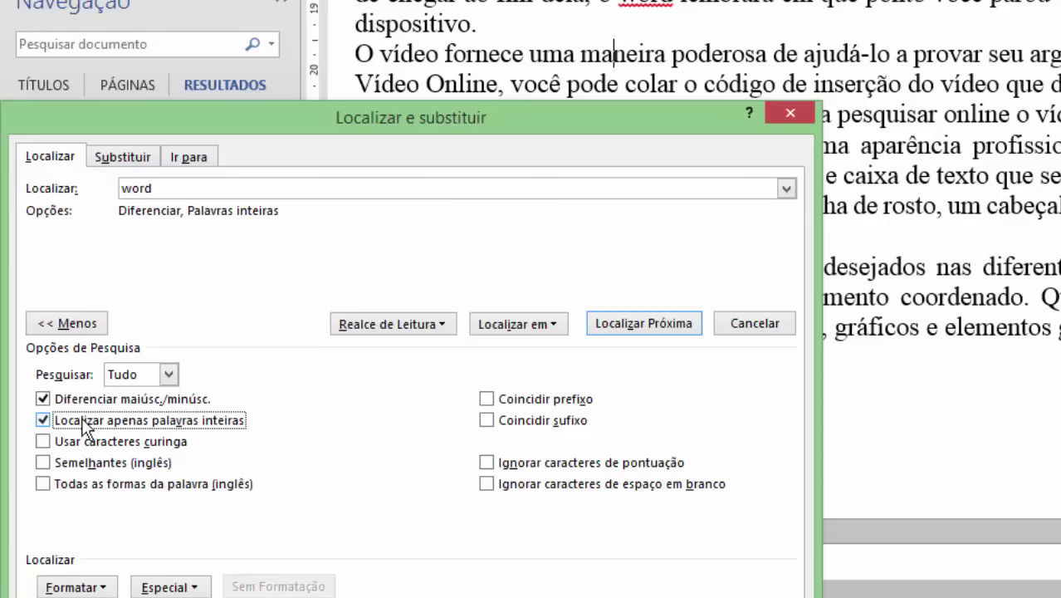
left_click(82, 422)
double_click(166, 187)
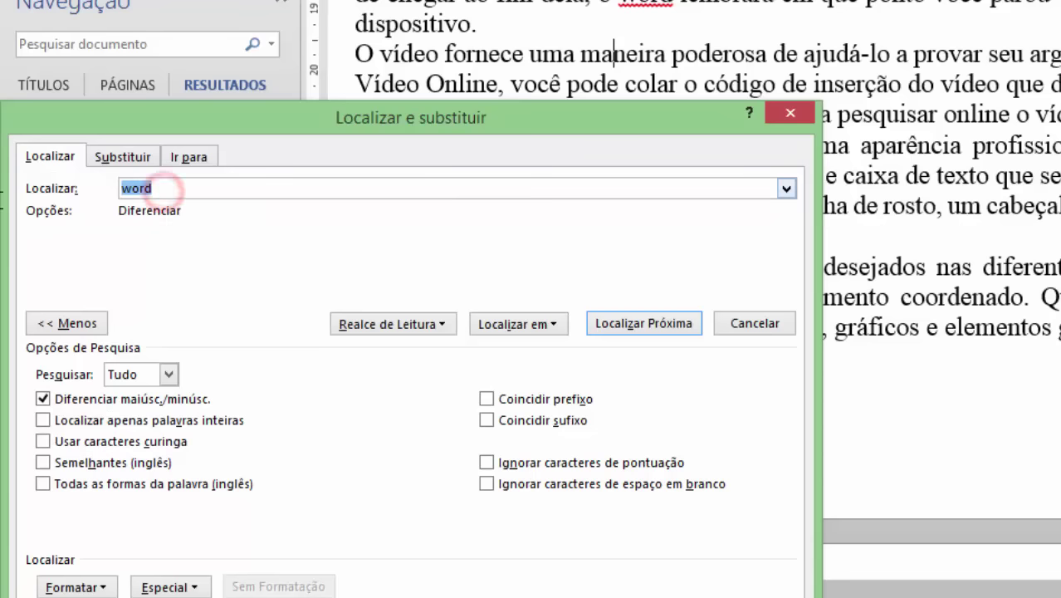
type("sim")
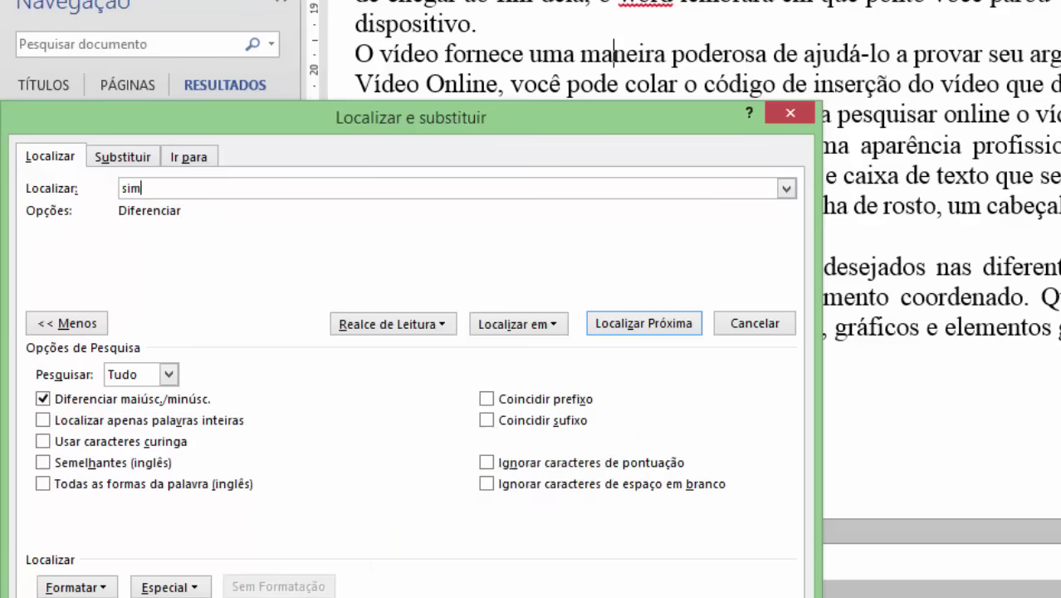
type("ples")
left_click(83, 420)
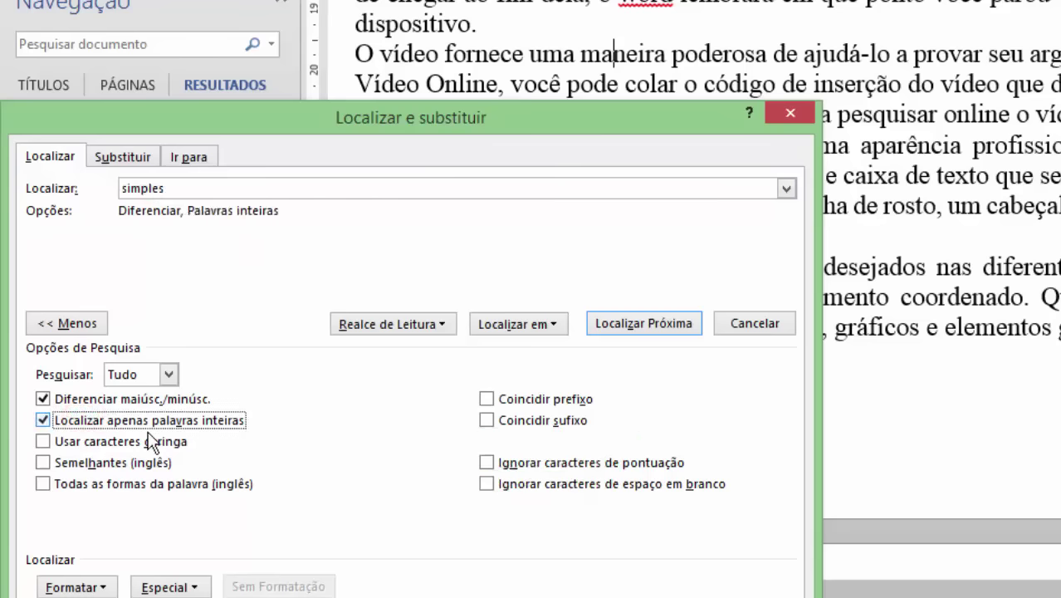
double_click(166, 190)
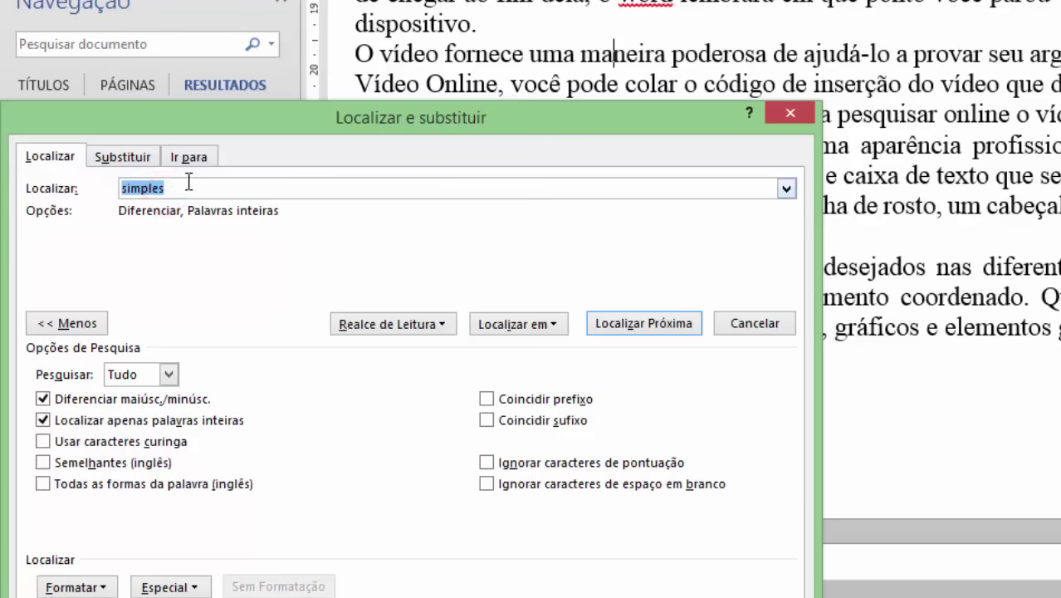
left_click(46, 420)
left_click(83, 442)
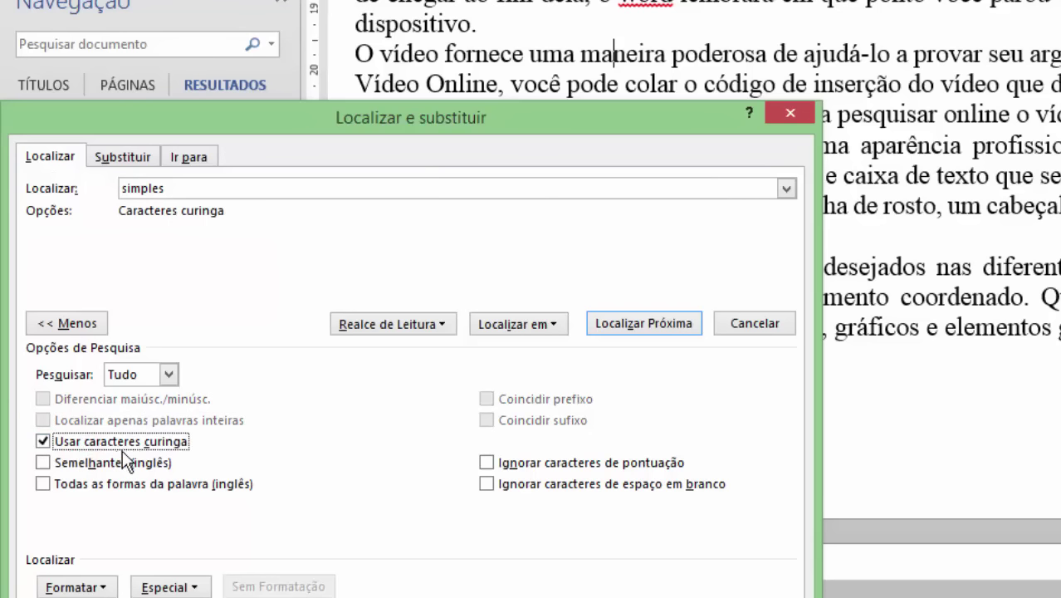
Replace the search term 'simples' with 'adequad?'
left_click_drag(190, 188, 87, 187)
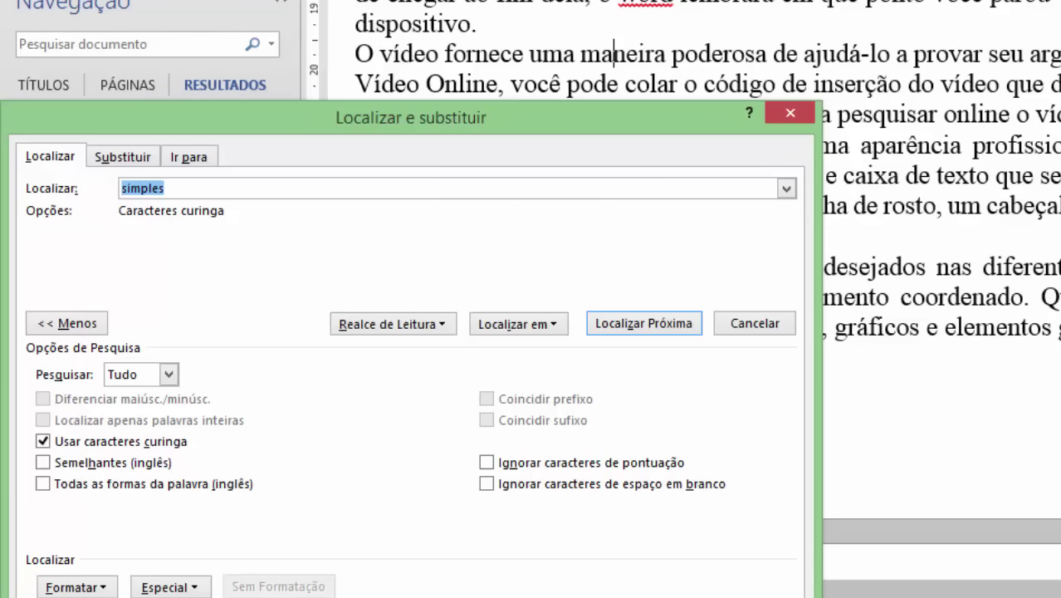
type("ad")
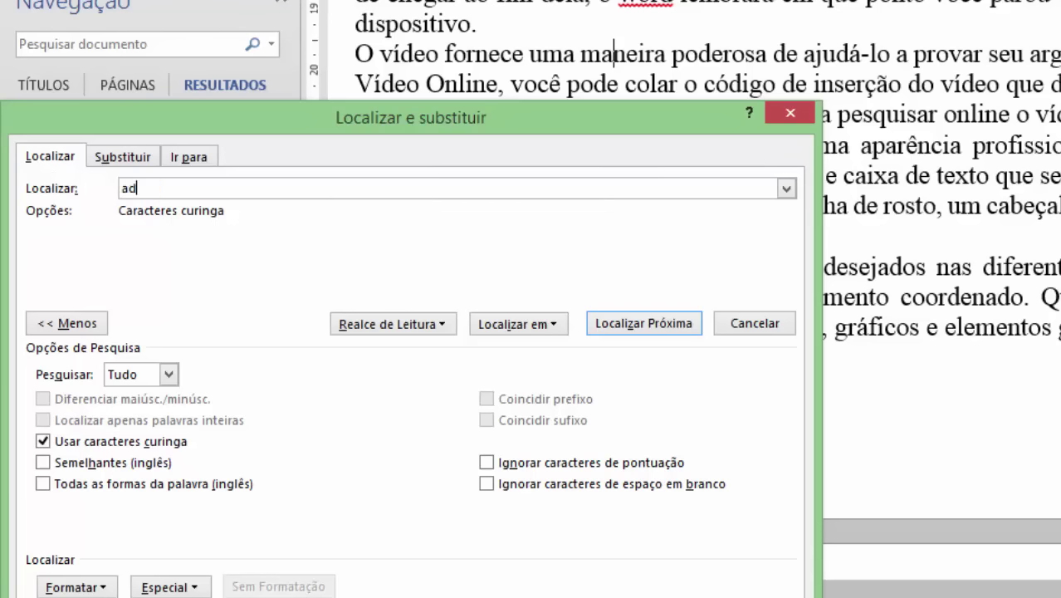
type("equa")
type("d")
type("?")
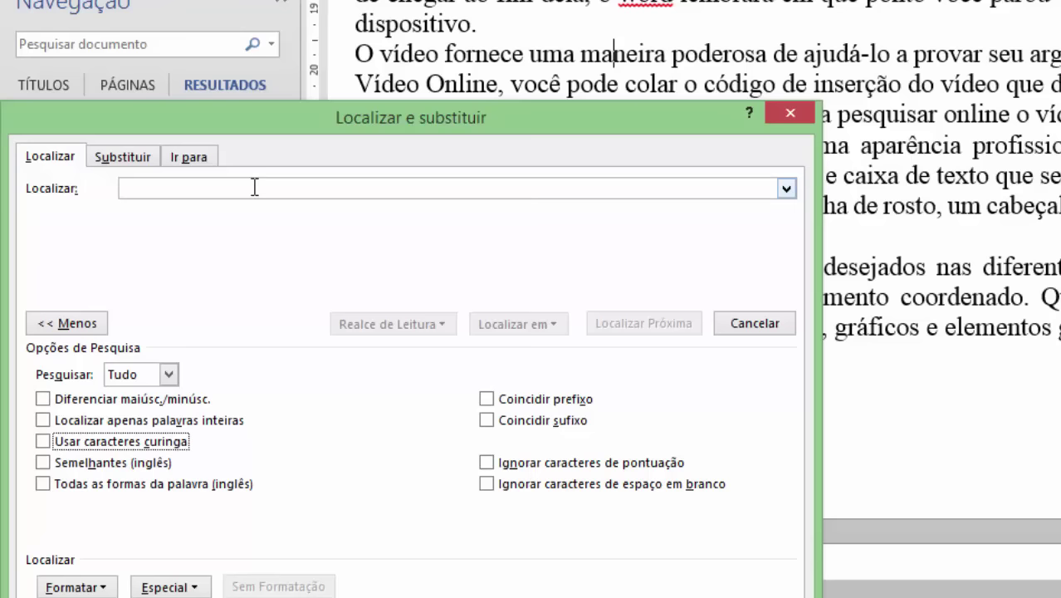
Enter the pattern 'adequad?' in Localizar with Usar caracteres curinga turned on
left_click(255, 188)
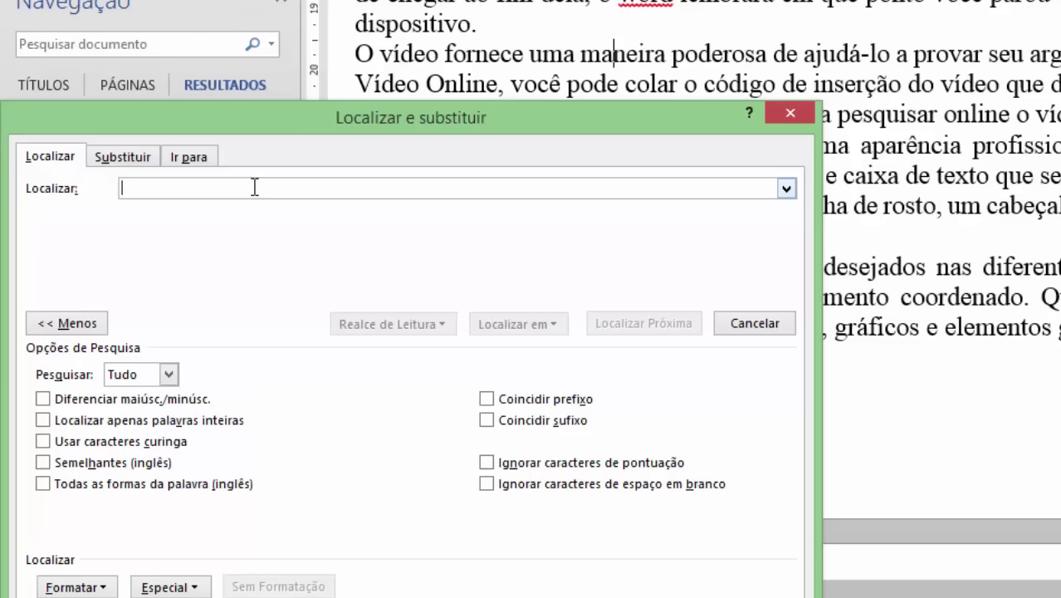
type("ad")
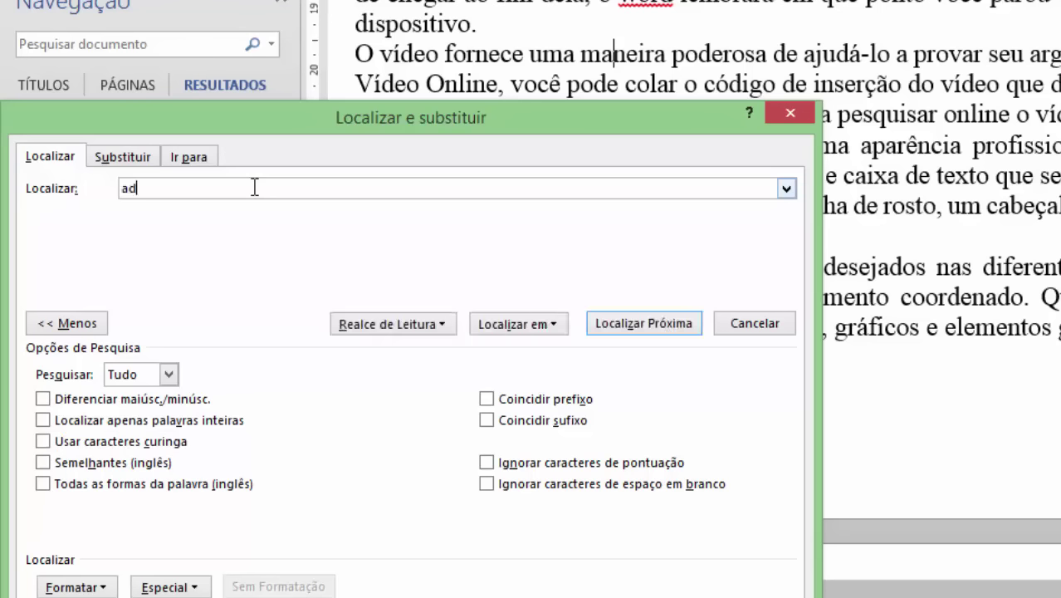
type("equad")
type("?")
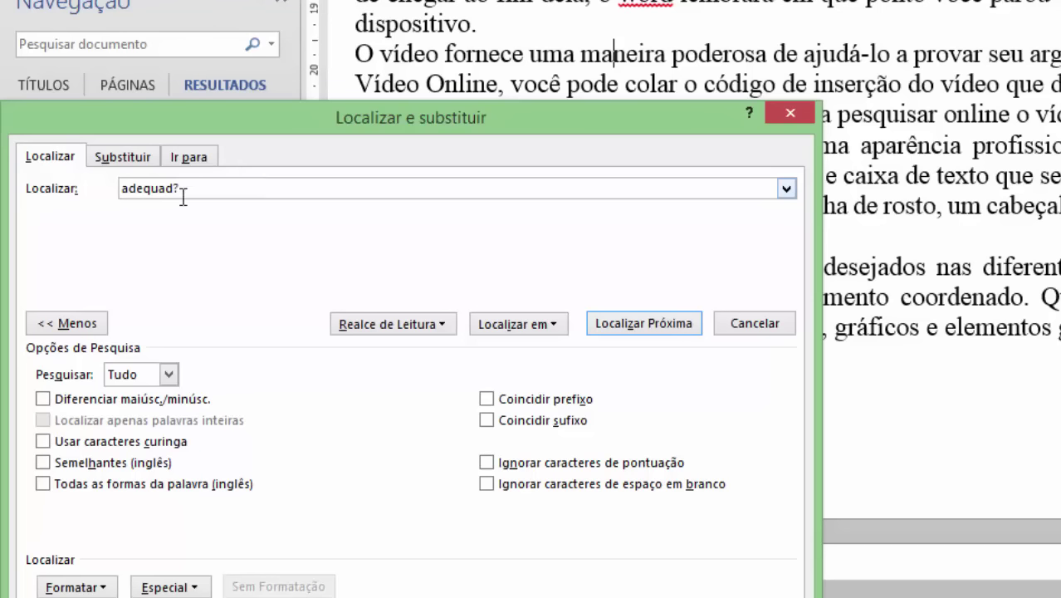
left_click_drag(180, 188, 172, 190)
left_click(195, 187)
left_click(39, 440)
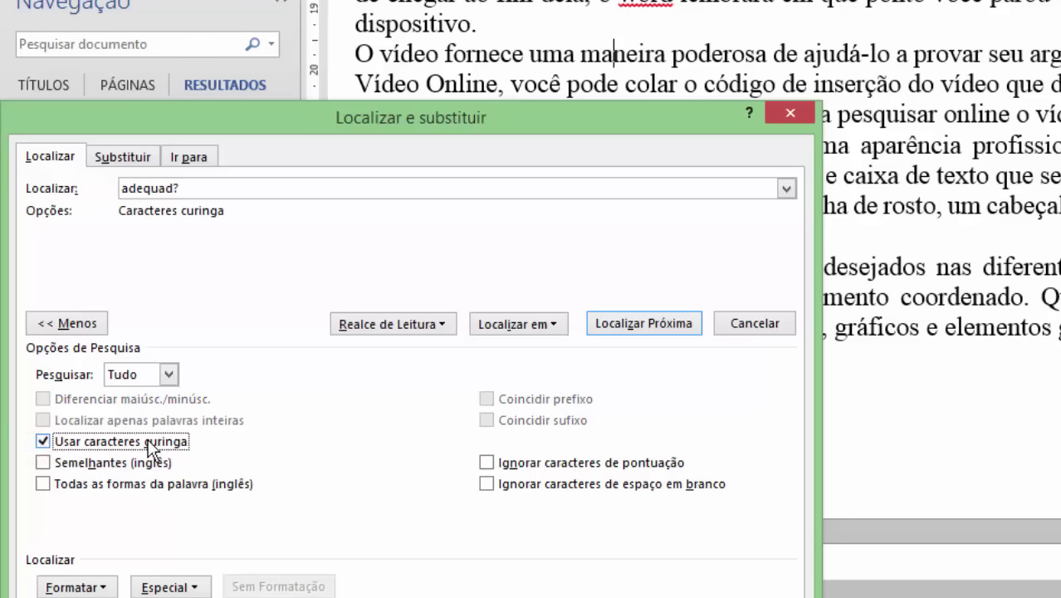
Step through several matches for adequad?, moving the dialog aside to see the text
left_click(640, 319)
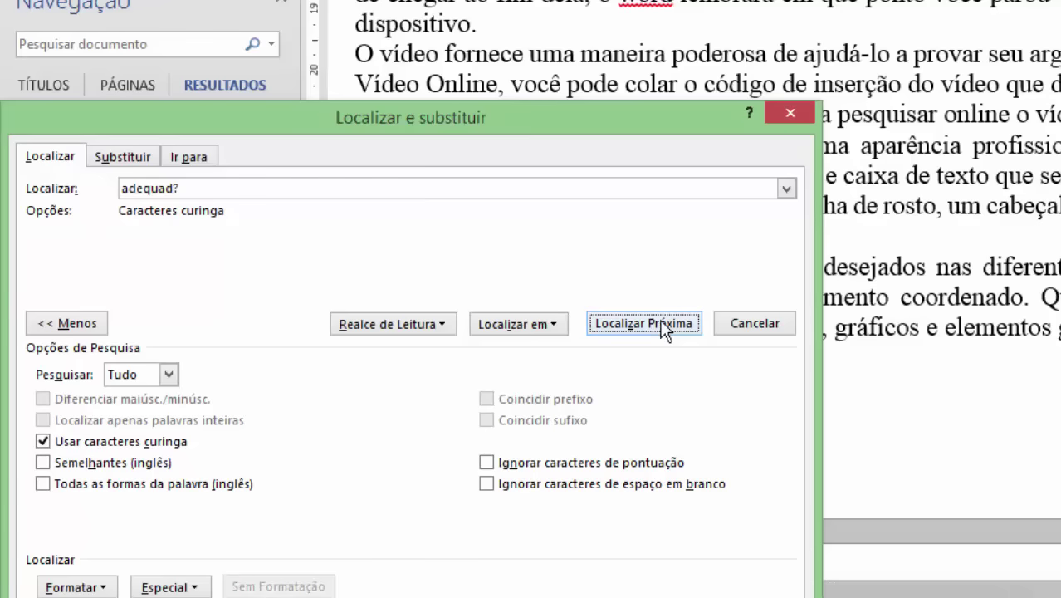
left_click(664, 325)
mouse_move(605, 122)
left_mouse_down()
mouse_move(55, 198)
mouse_move(624, 14)
left_mouse_up()
left_click(679, 221)
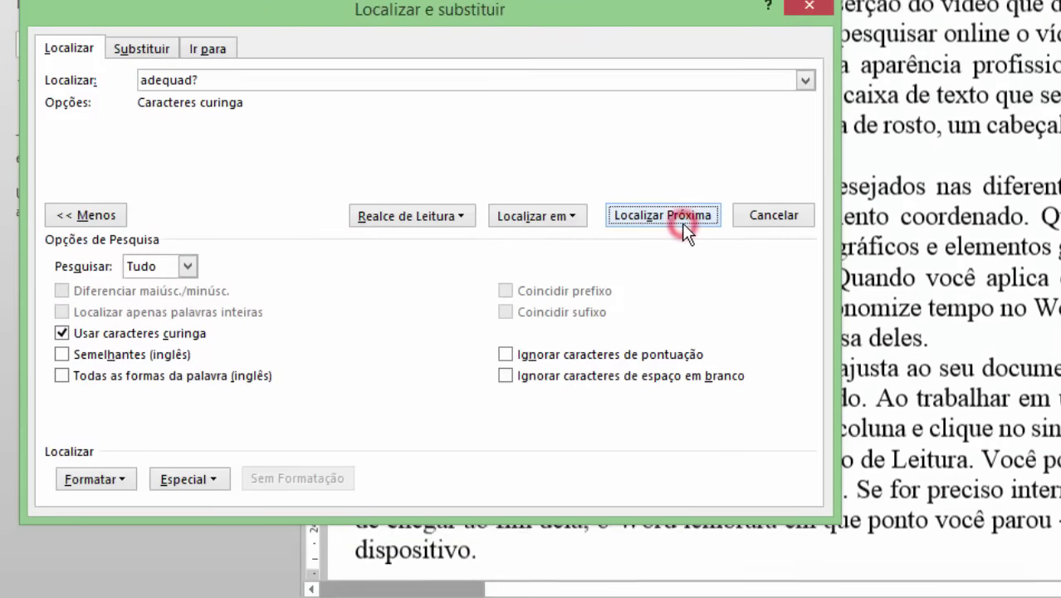
left_click(682, 216)
left_click(681, 215)
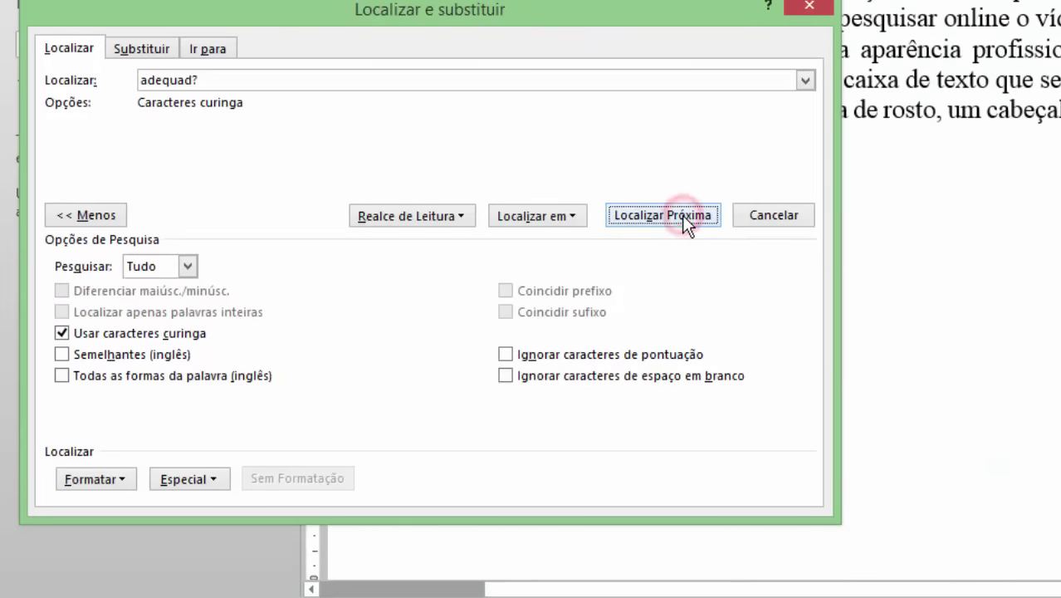
Change the word 'texto' to 'adequada', then find both adequado and adequada
left_click(702, 8)
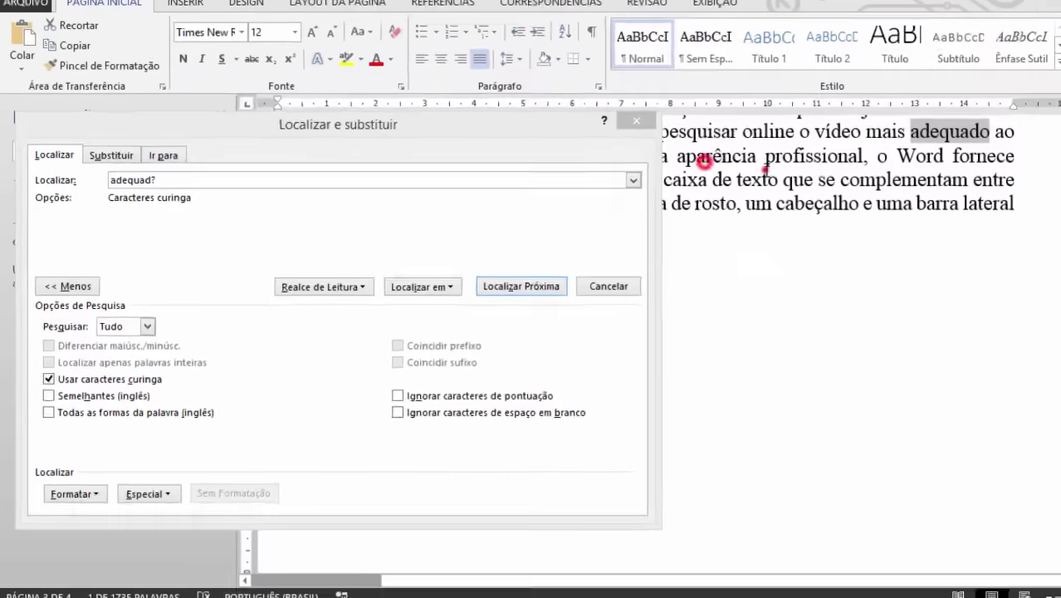
double_click(716, 200)
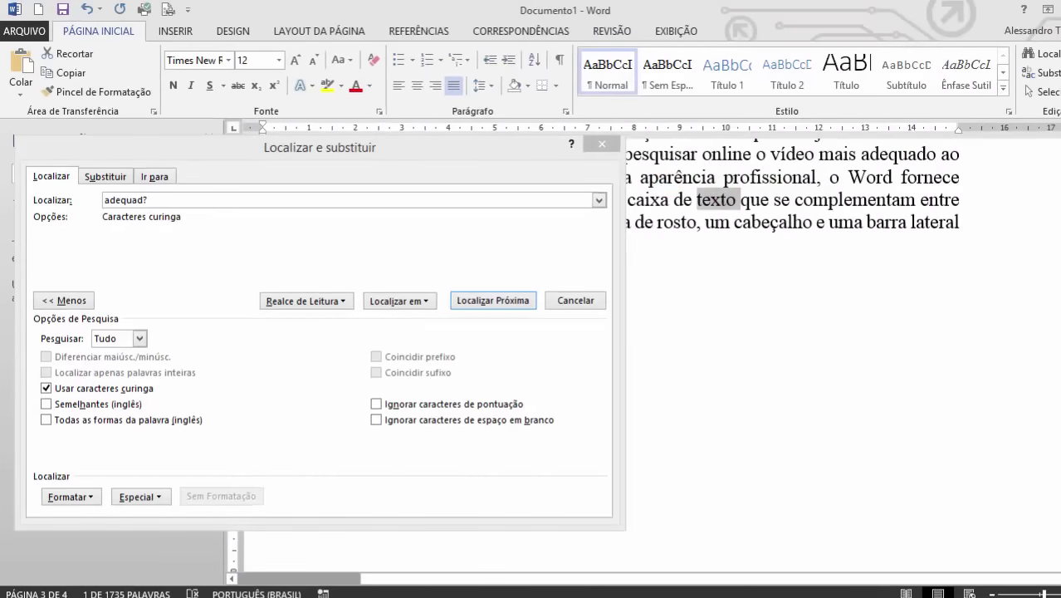
type("adequada")
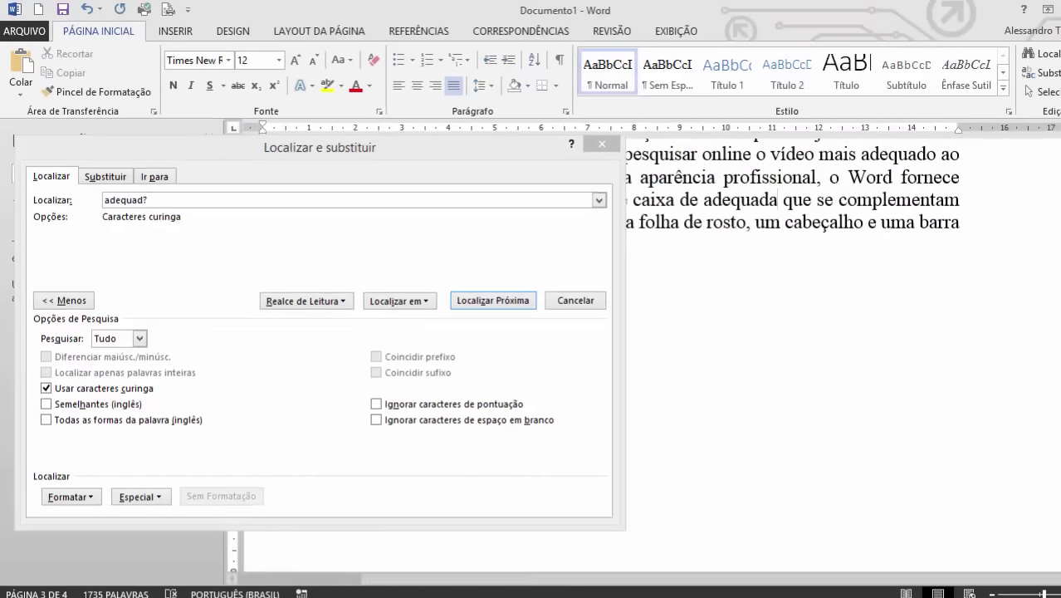
double_click(690, 155)
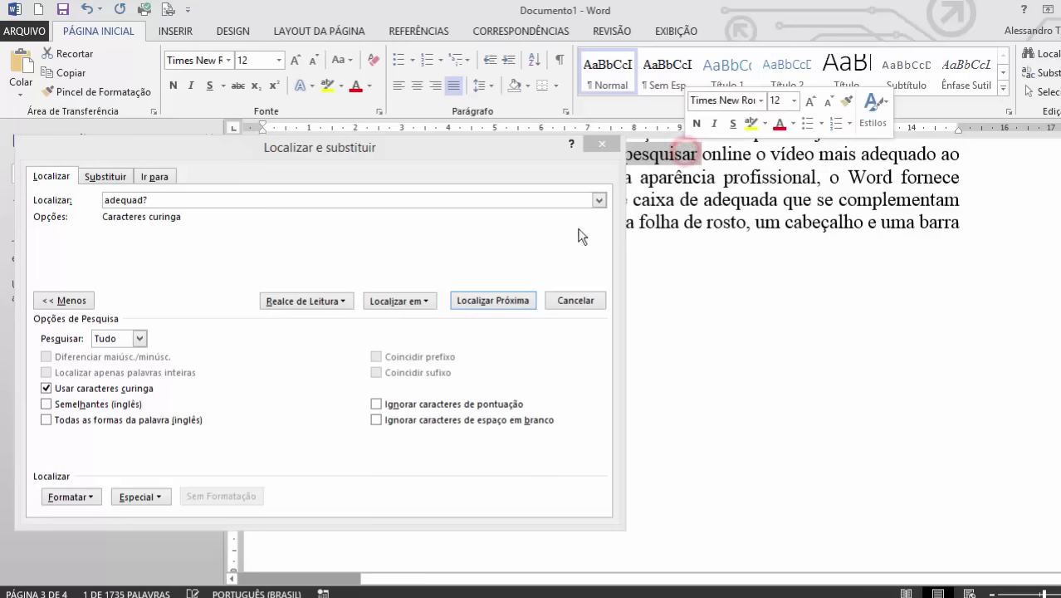
left_click(494, 302)
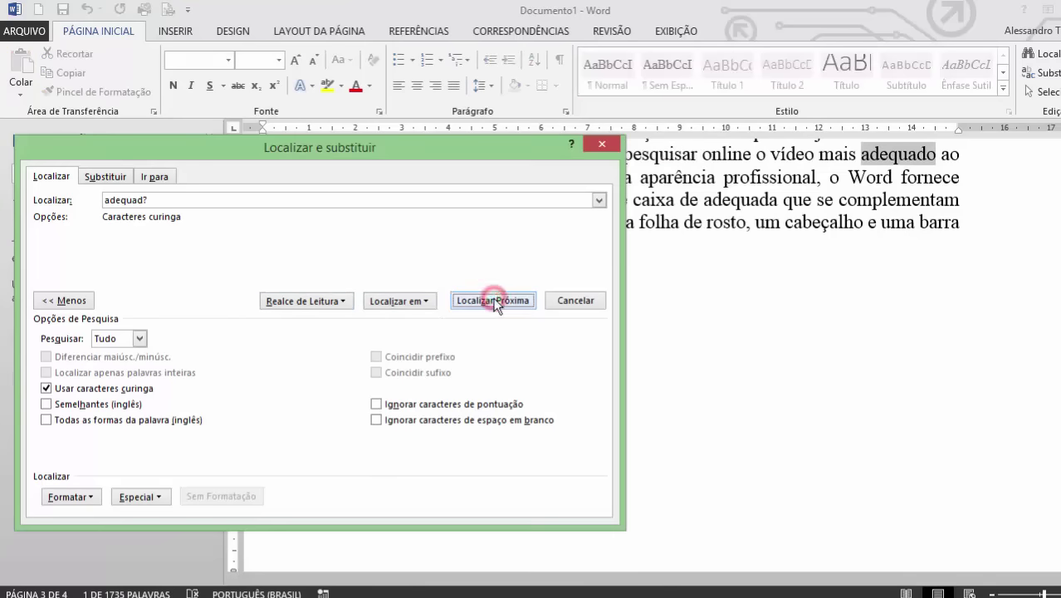
left_click(485, 302)
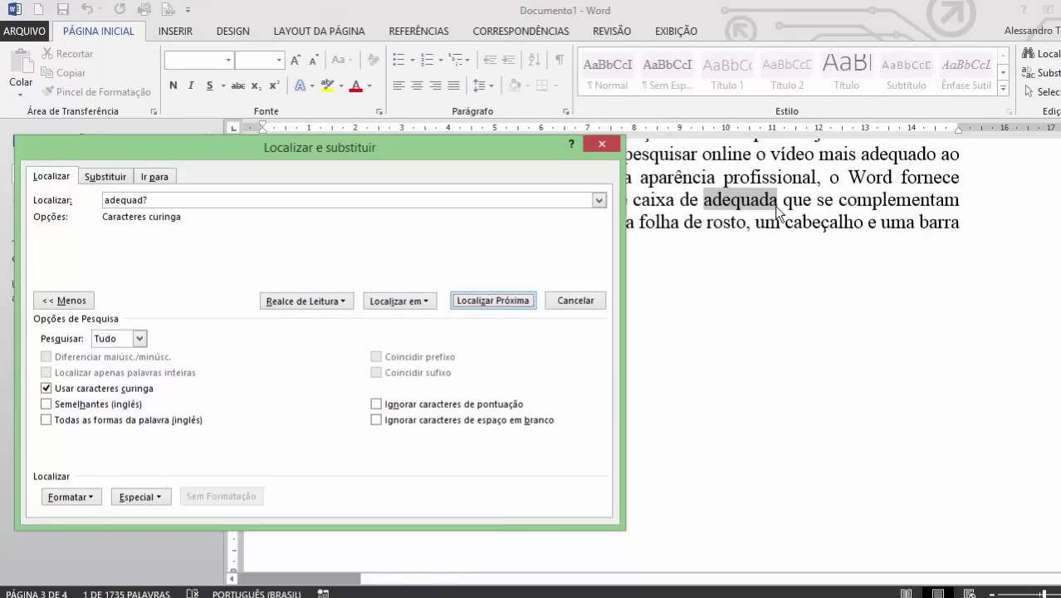
Edit the search pattern from 'adequad?' to 'adeq*'
left_click_drag(148, 200, 130, 201)
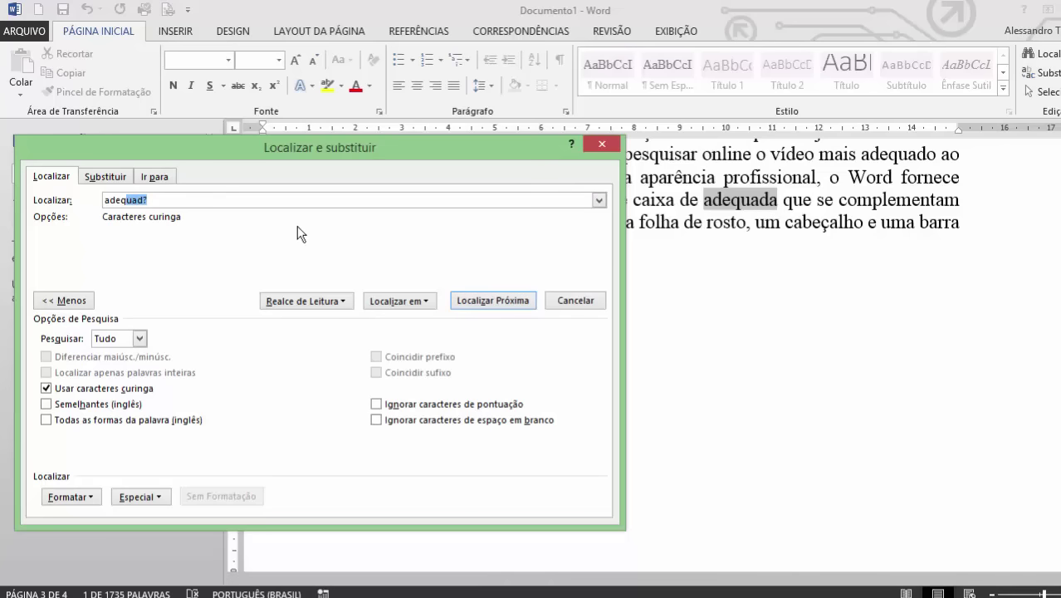
key("BackSpace")
left_click_drag(127, 200, 103, 201)
Highlight every adeq* match with Realce de Leitura > Realçar Tudo
left_click(324, 300)
left_click(318, 321)
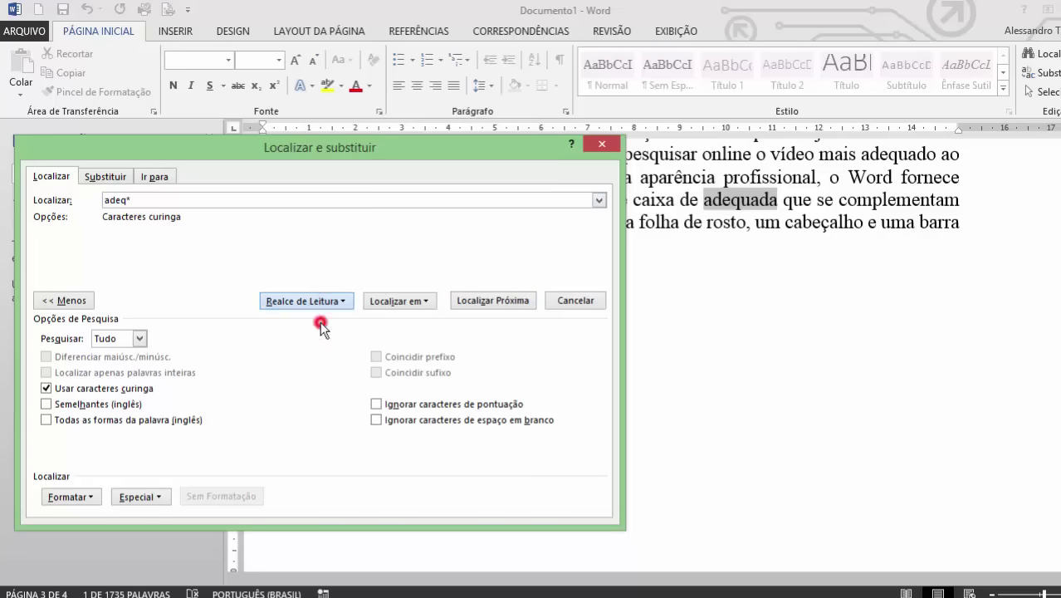
left_click(849, 201)
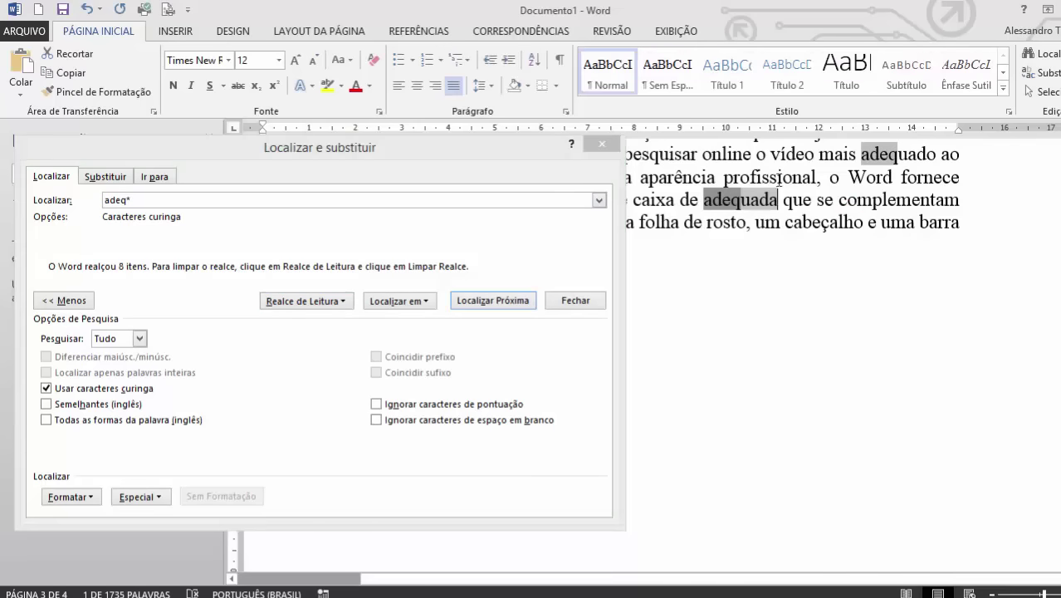
Replace 'cabeçalho' with 'adequados' and re-highlight all adeq* matches, showing 9 items
double_click(793, 222)
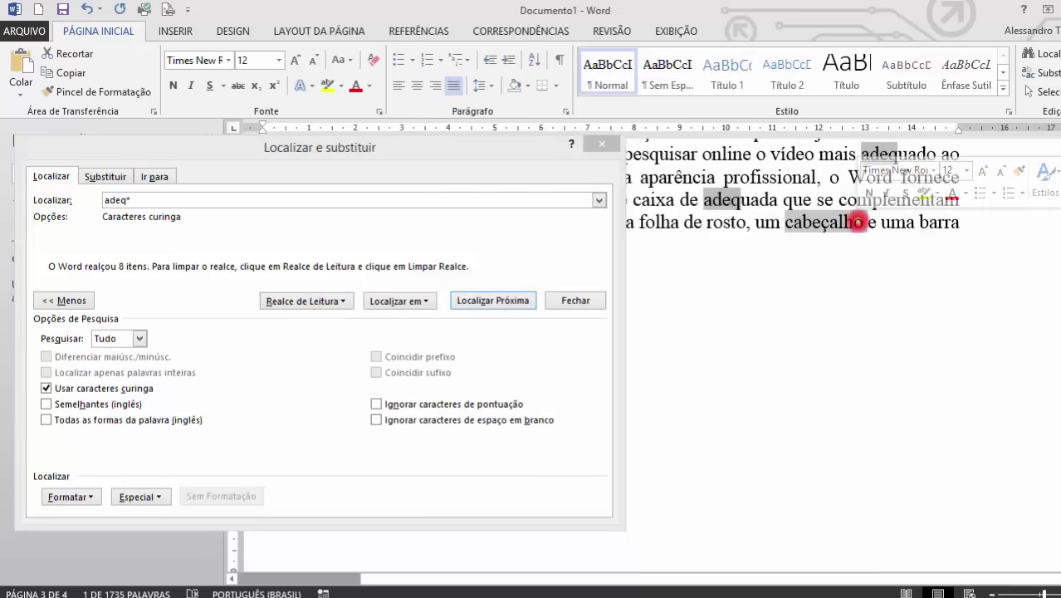
type("a")
type("uad")
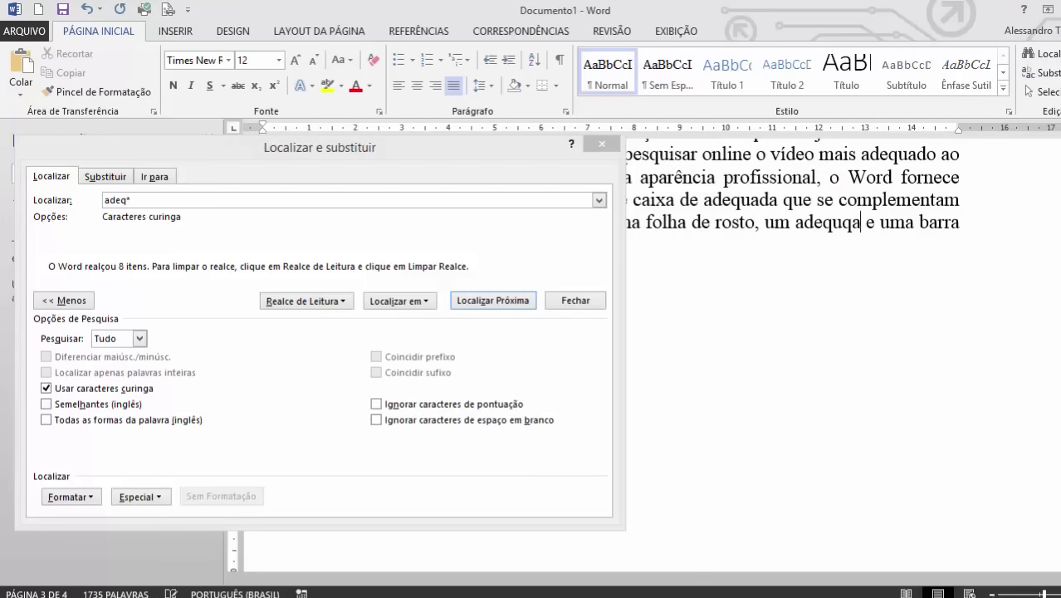
type("os")
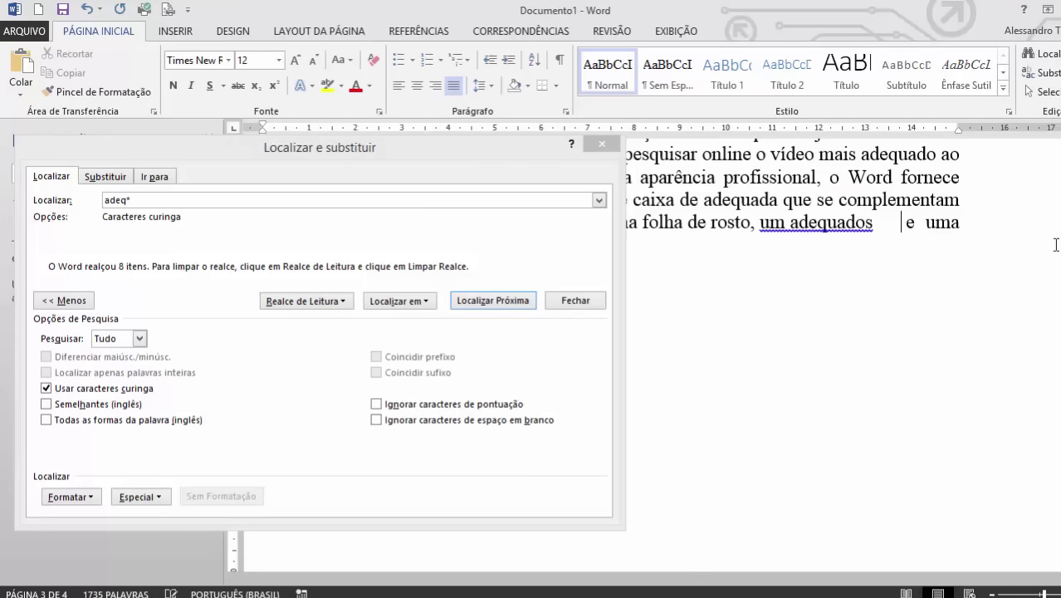
left_click(321, 292)
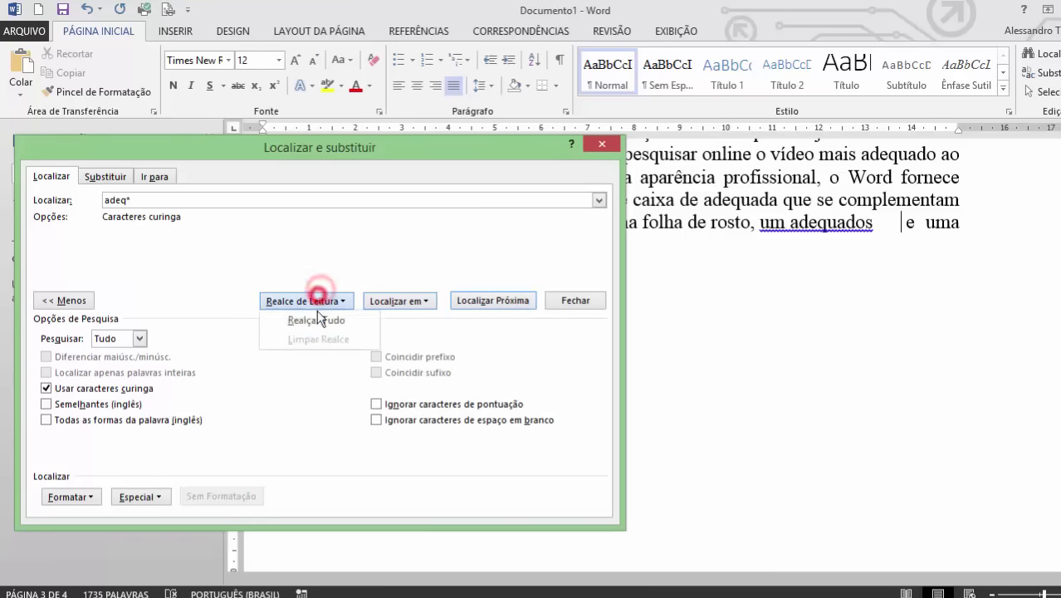
left_click(316, 315)
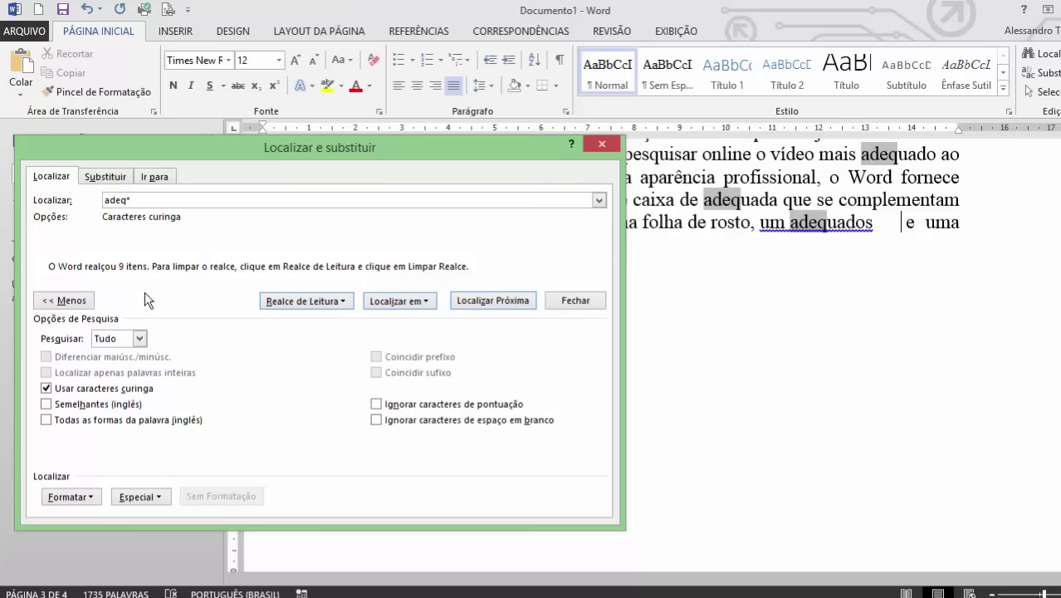
Turn off wildcard matching and toggle Semelhantes (inglês) on and back off
left_click(45, 388)
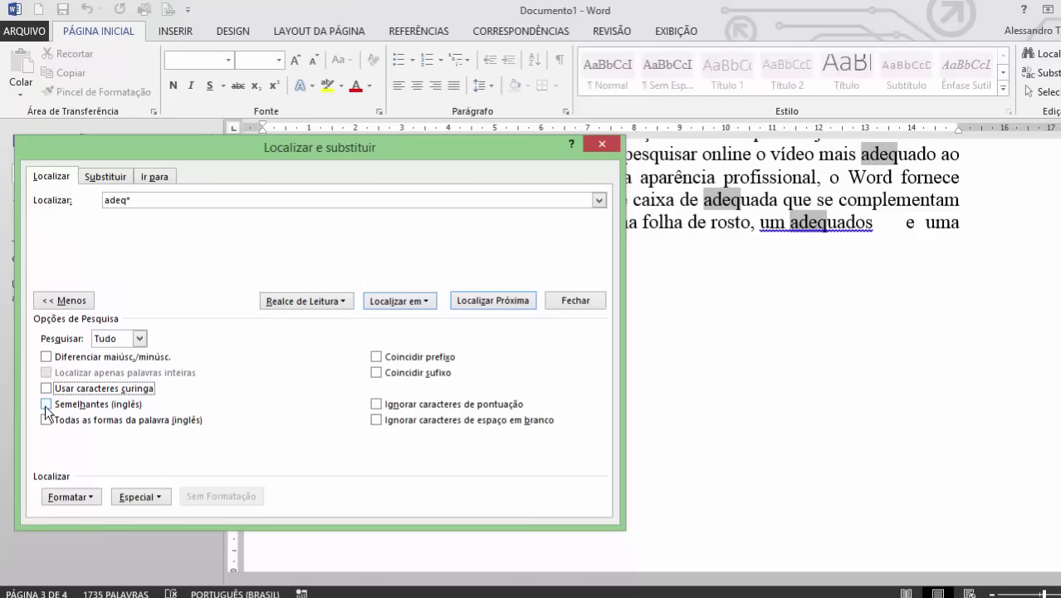
left_click(47, 404)
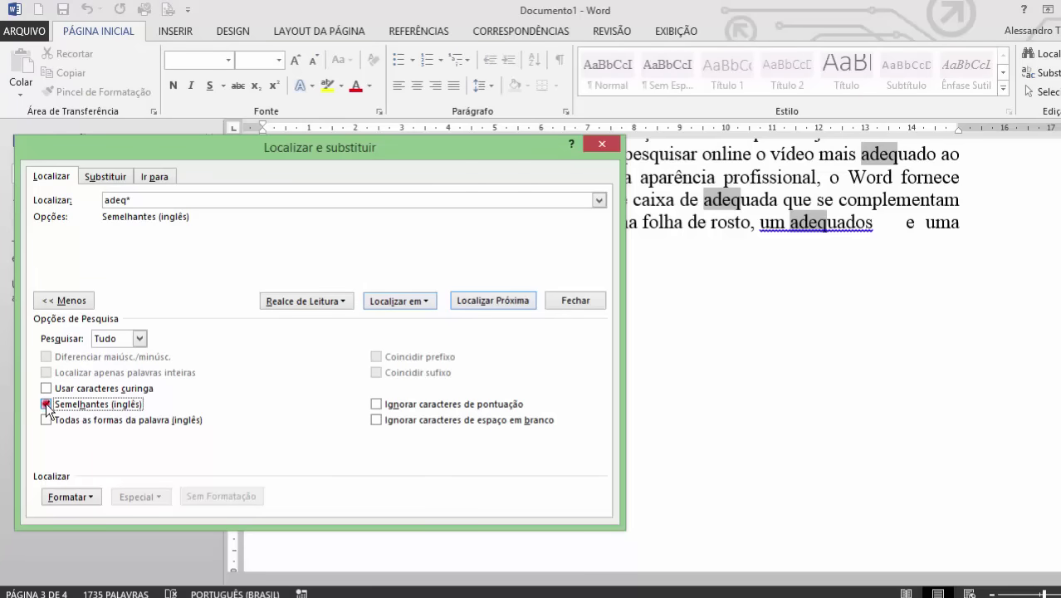
left_click(45, 404)
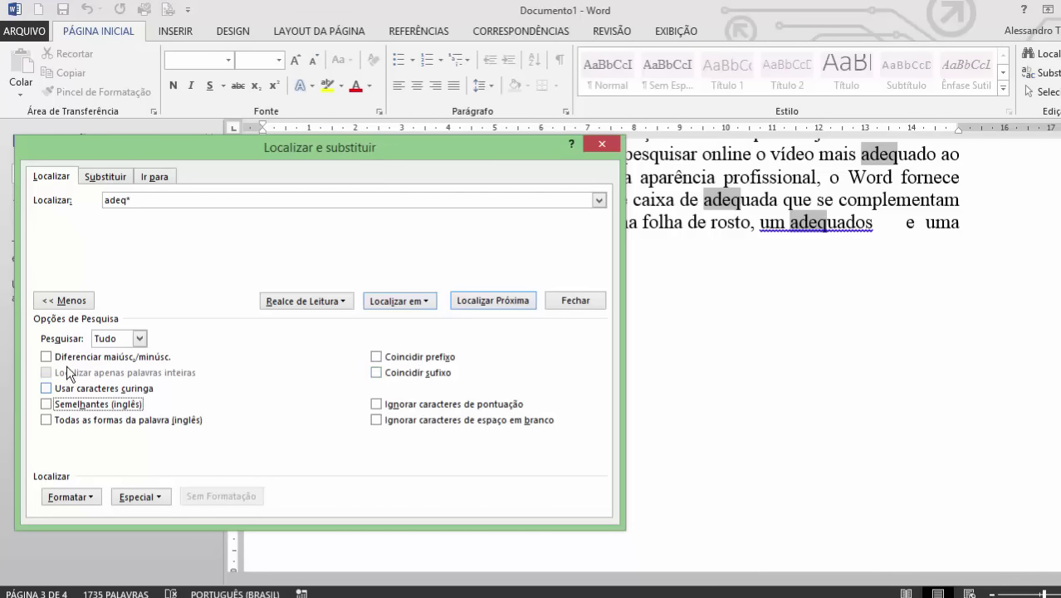
Set the search direction to Abaixo, then Acima, then back to Tudo
left_click(139, 338)
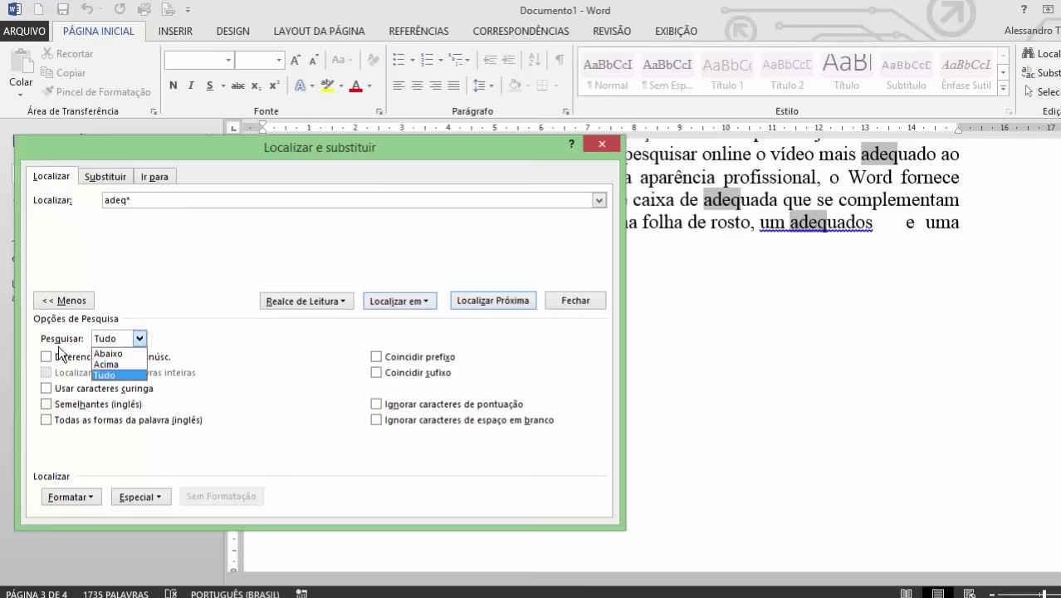
left_click(127, 354)
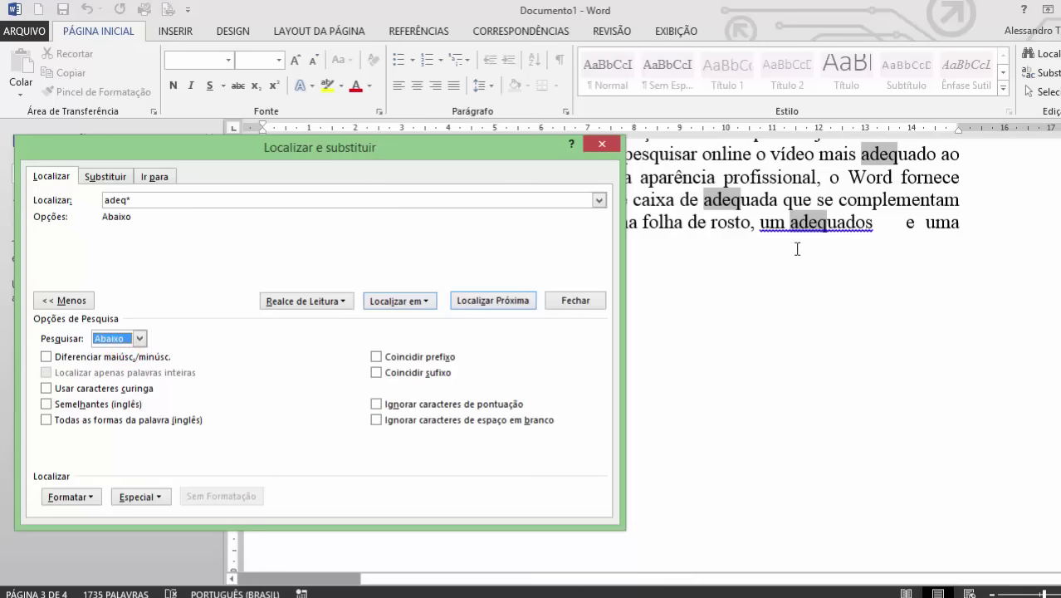
left_click(135, 341)
left_click(129, 363)
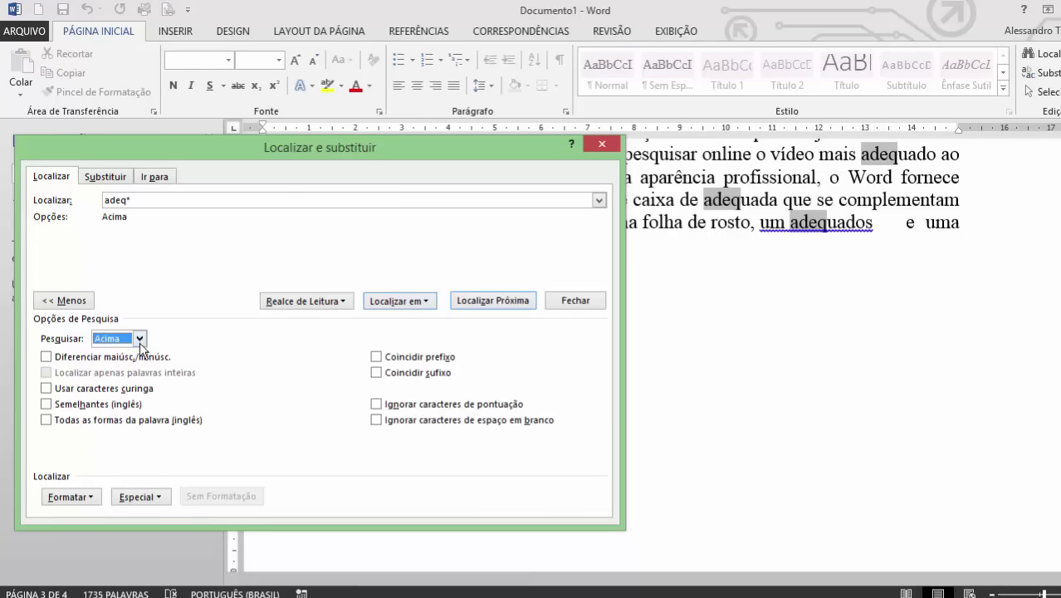
left_click(136, 339)
left_click(118, 371)
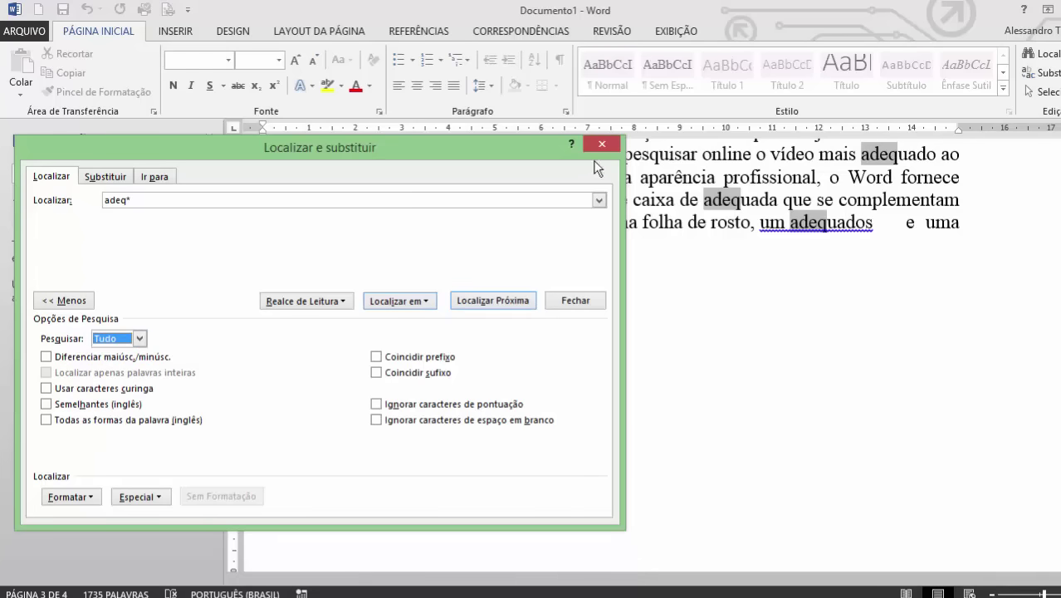
Close Find and Replace and the Navigation pane, then undo the word replacements with Ctrl+Z
key("Escape")
left_click(208, 138)
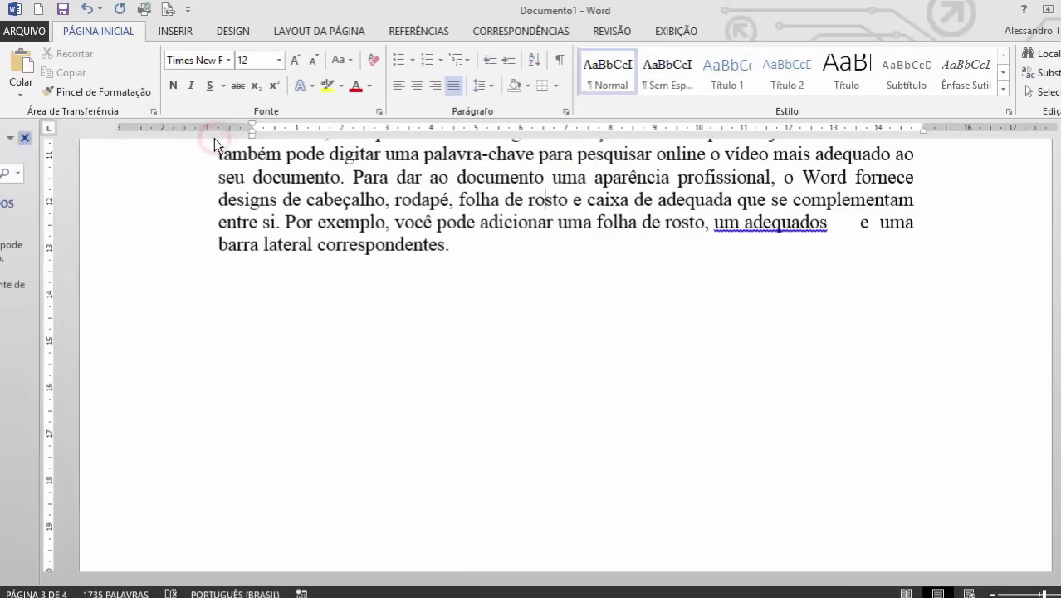
left_click(281, 198)
scroll(388, 243, "up", 2)
key("ctrl+z")
scroll(396, 249, "up", 3)
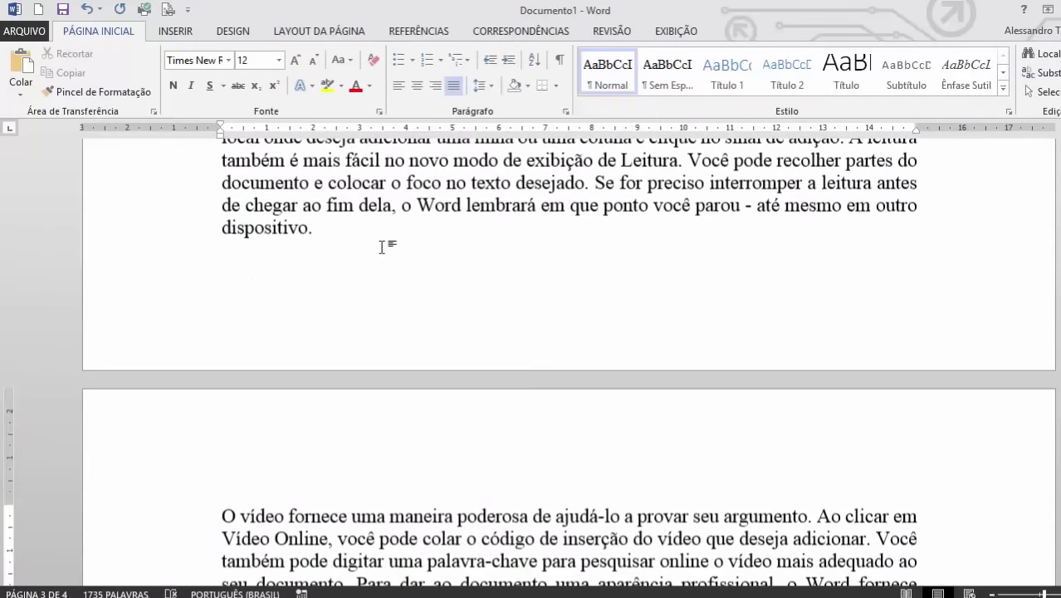